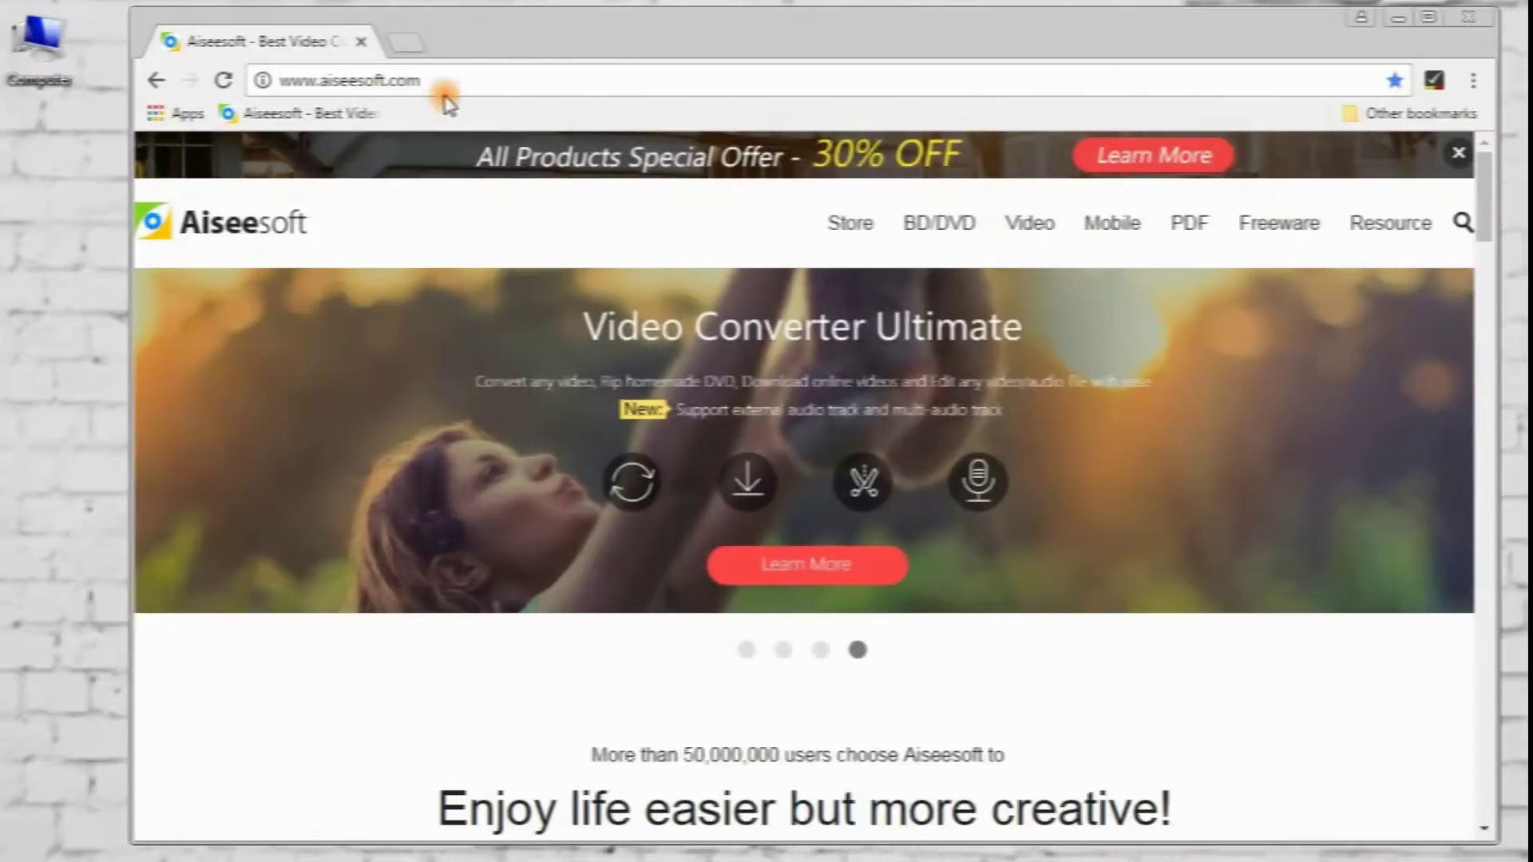
Load the product page by adding /video-converter-ultimate/ to the site address.
click(446, 80)
text(/video-convert)
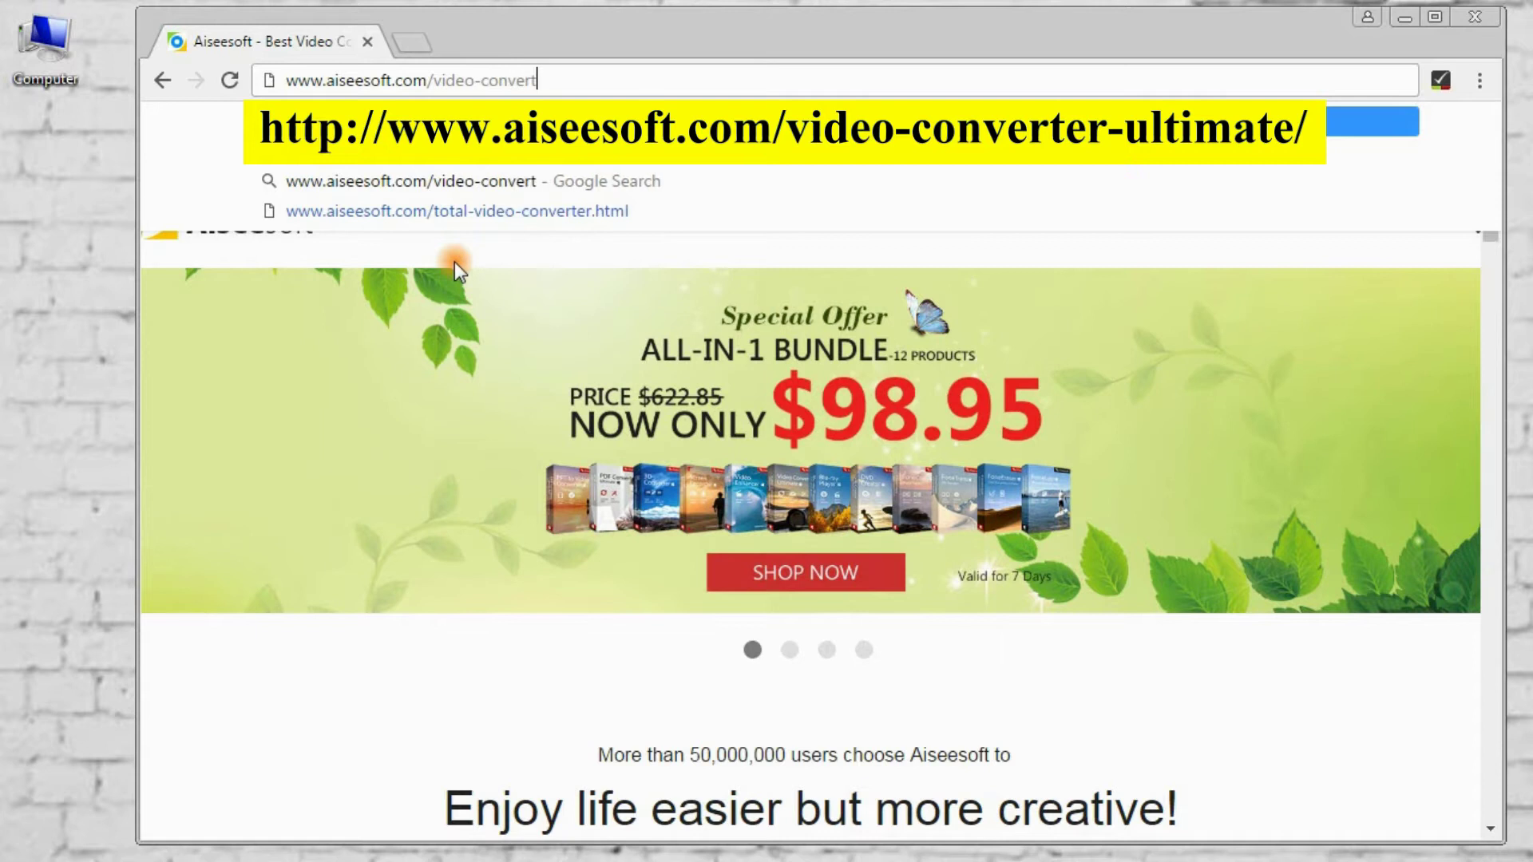
text(er-ultimate/)
key(Return)
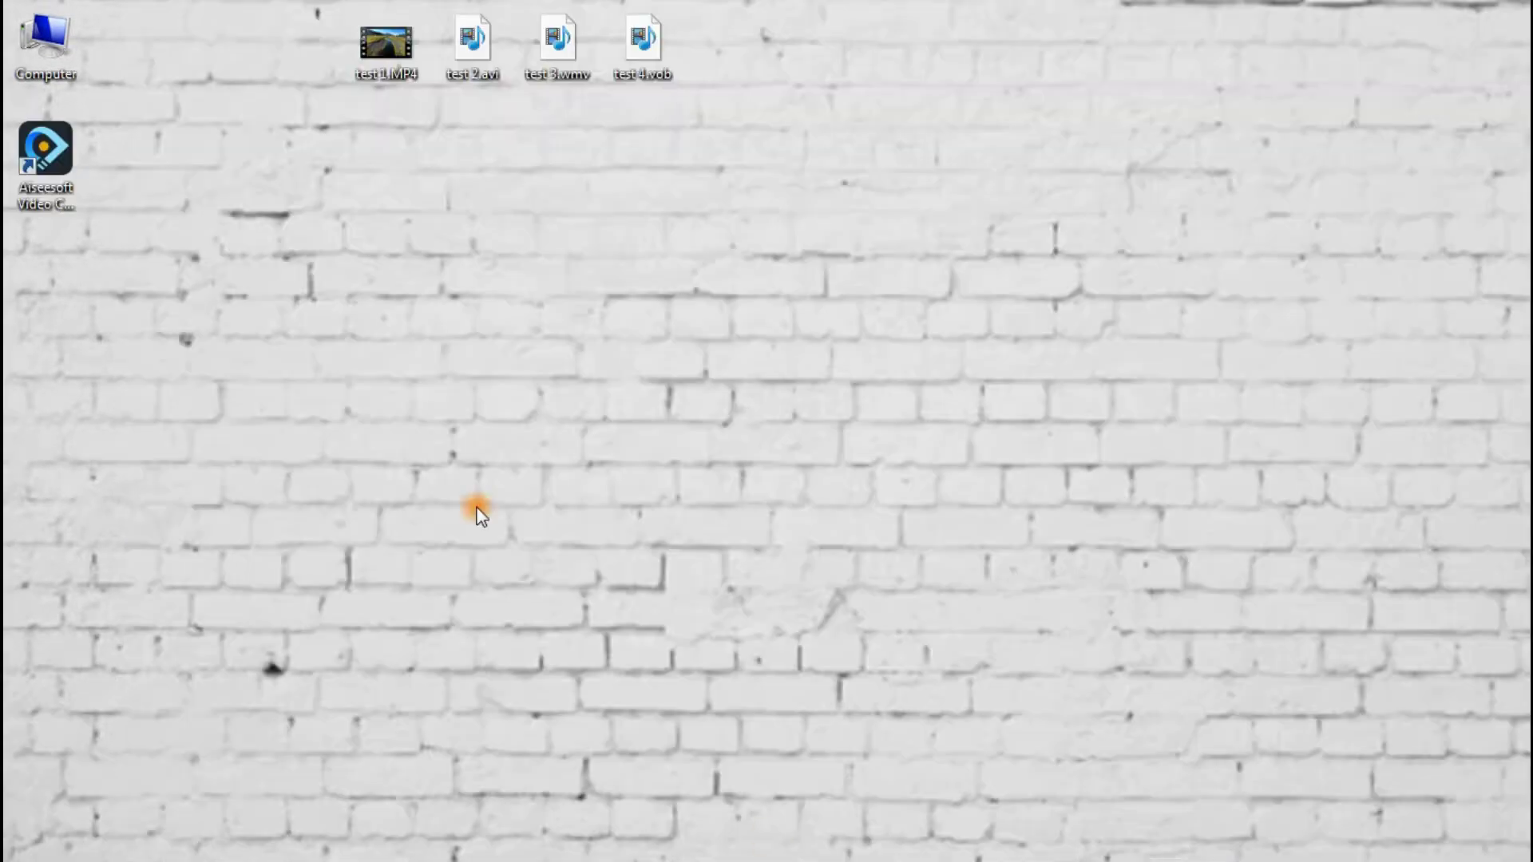
Launch the converter from its desktop shortcut and import the test video files with Add File.
double_click(48, 158)
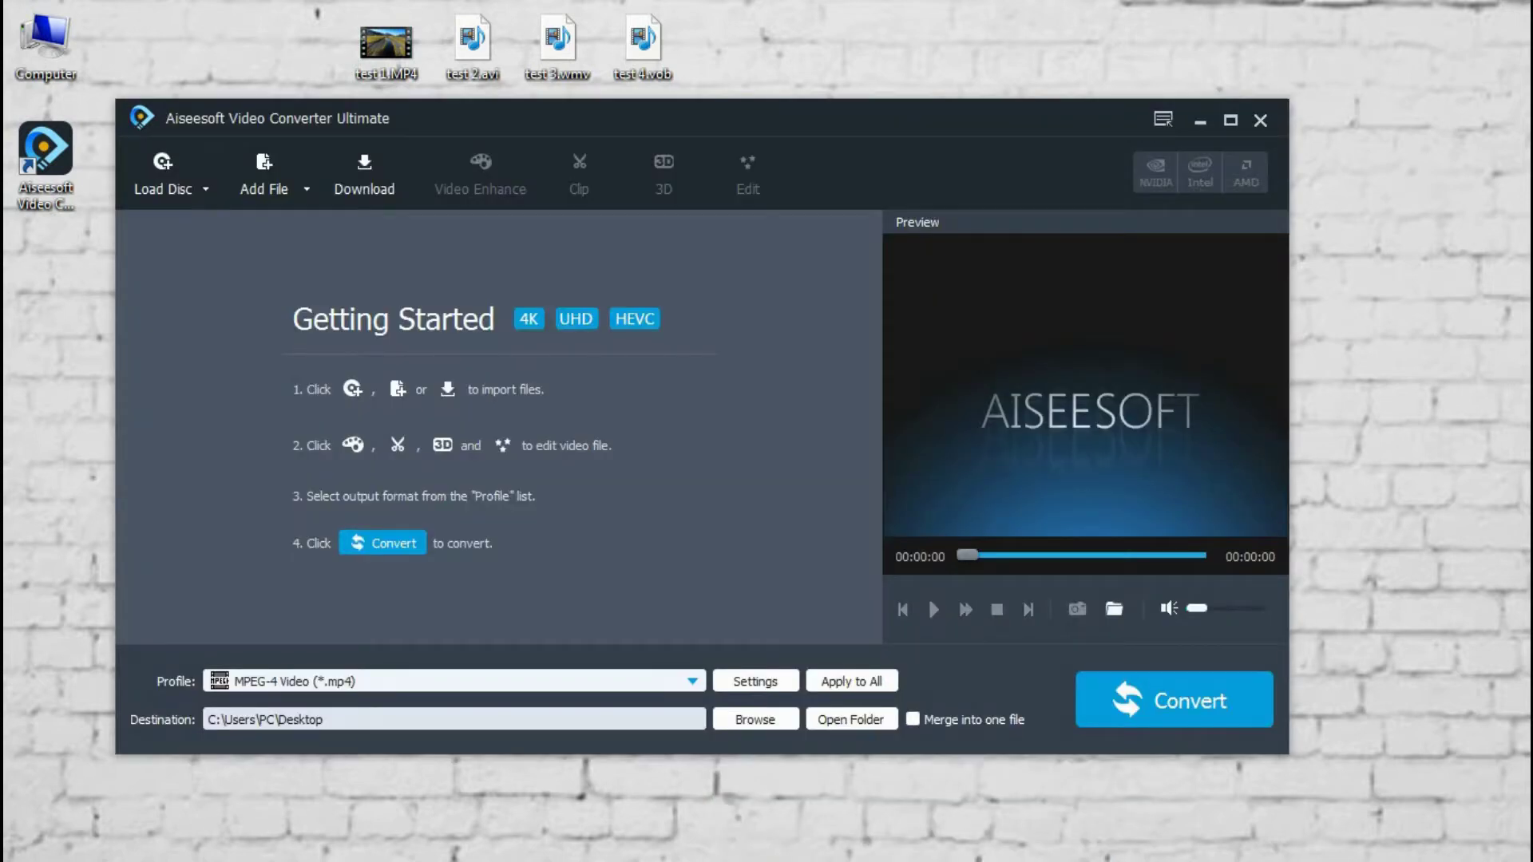
click(204, 193)
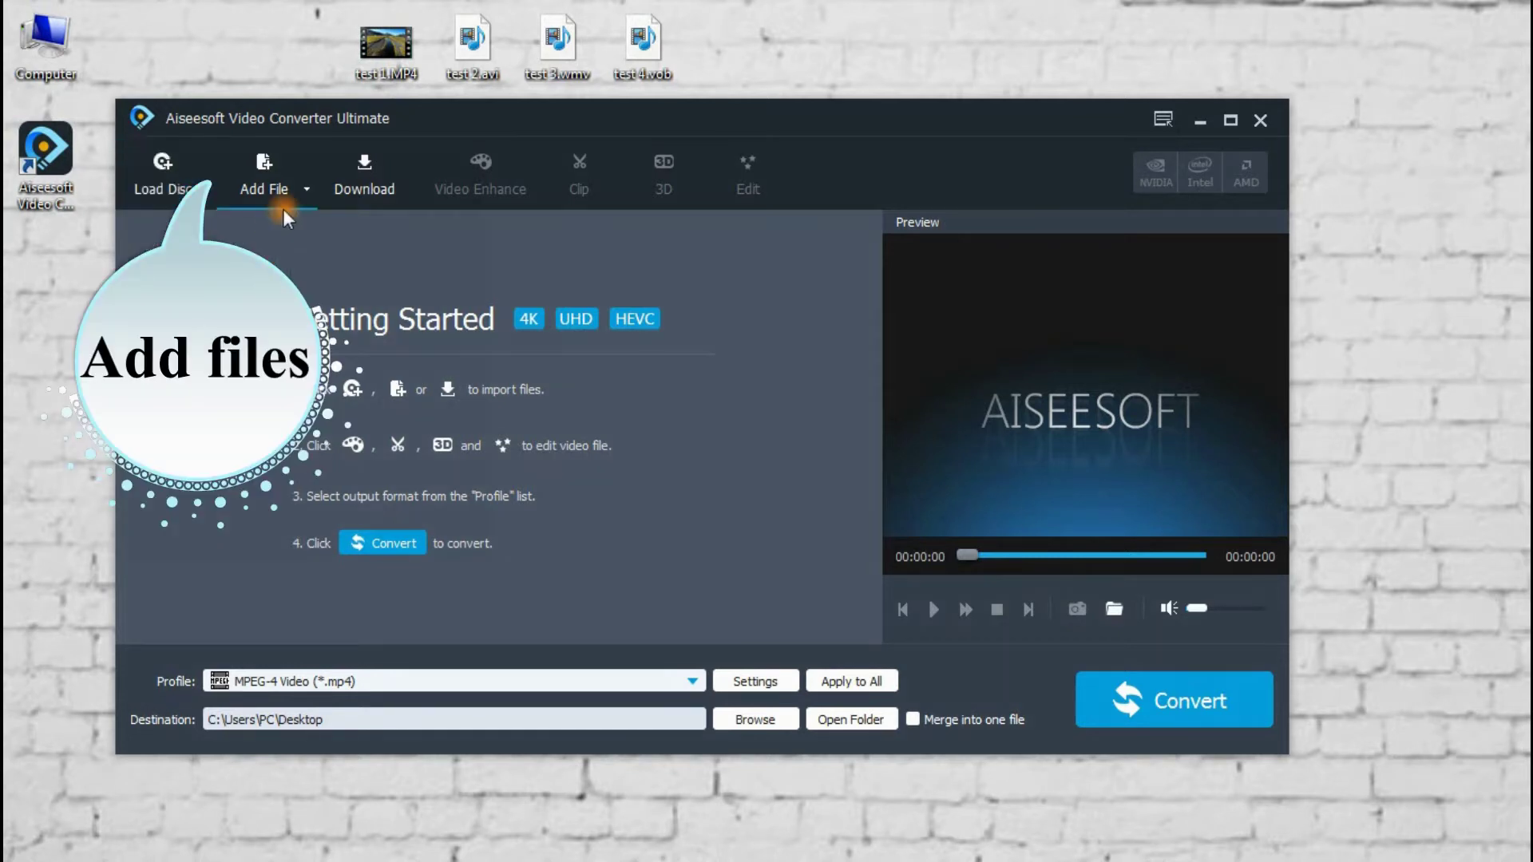
click(311, 185)
click(385, 234)
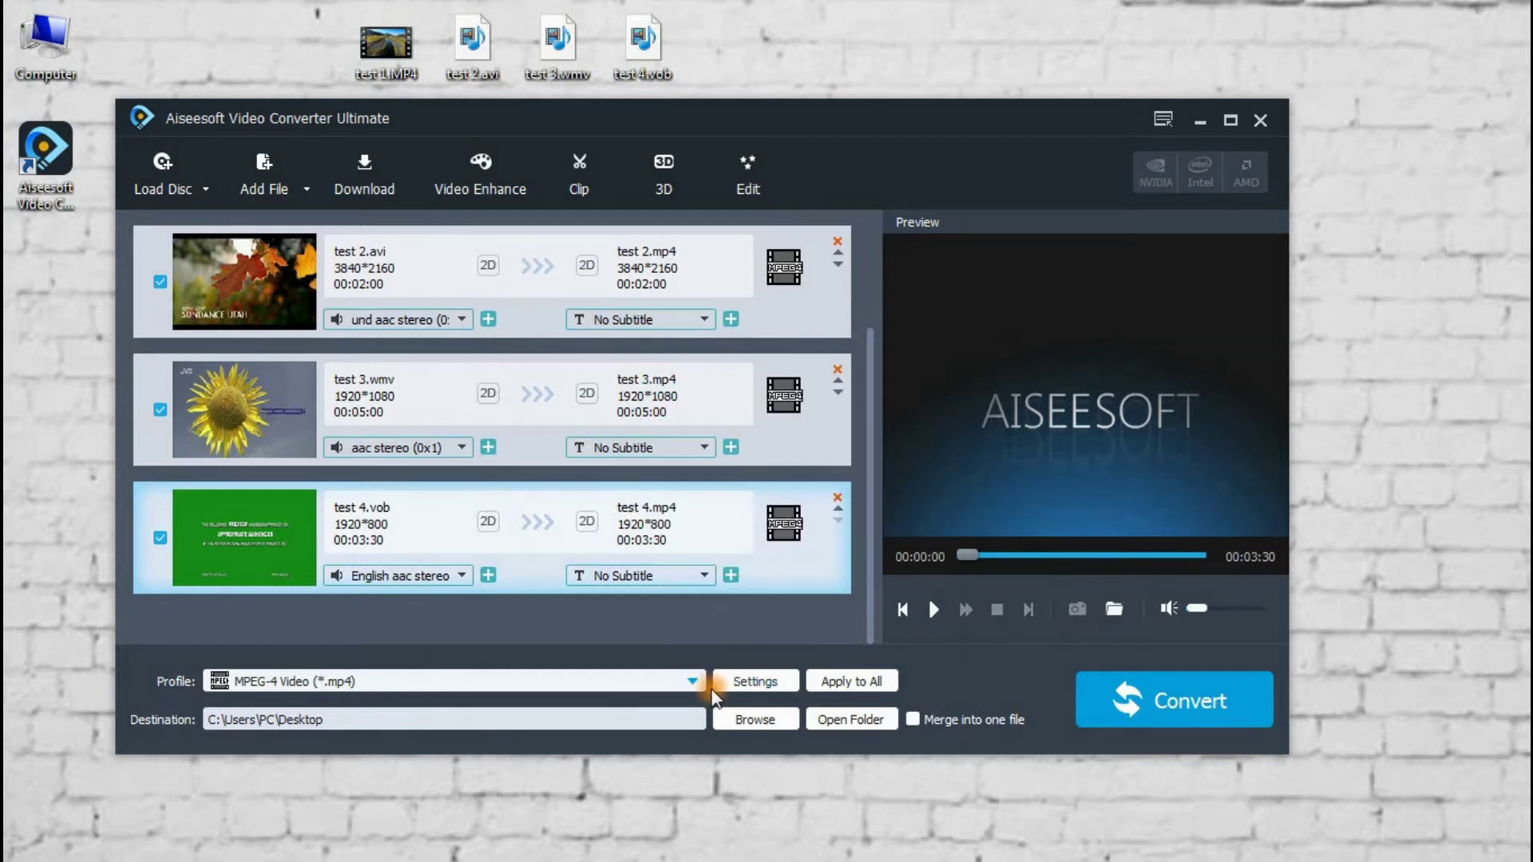
Set the output profile to General Video > MOV - QuickTime Video and confirm.
click(738, 682)
click(793, 74)
mouse_move(498, 249)
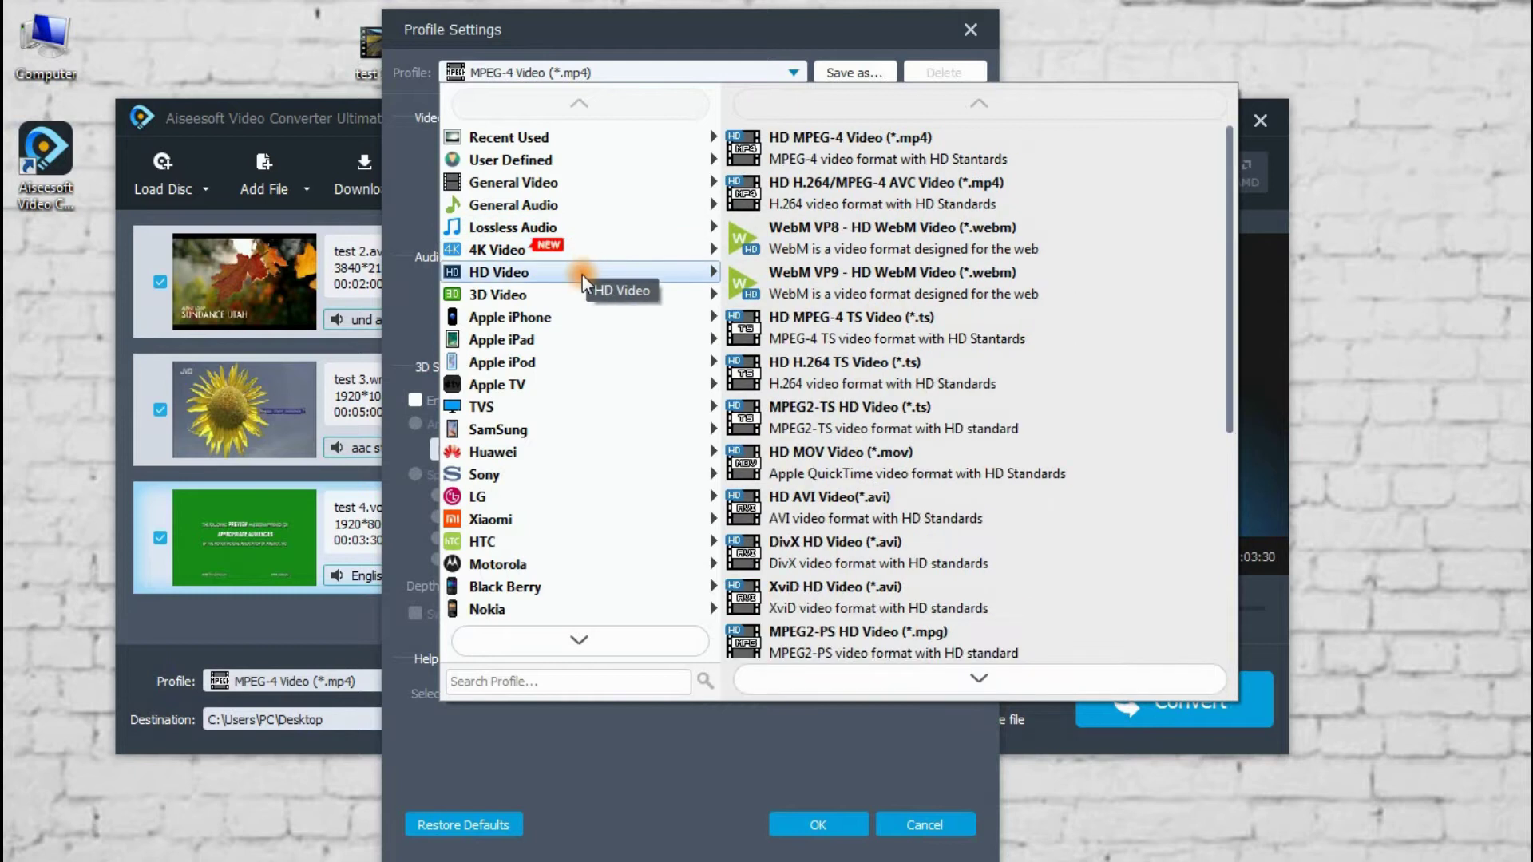
scroll(584, 479, down, 3)
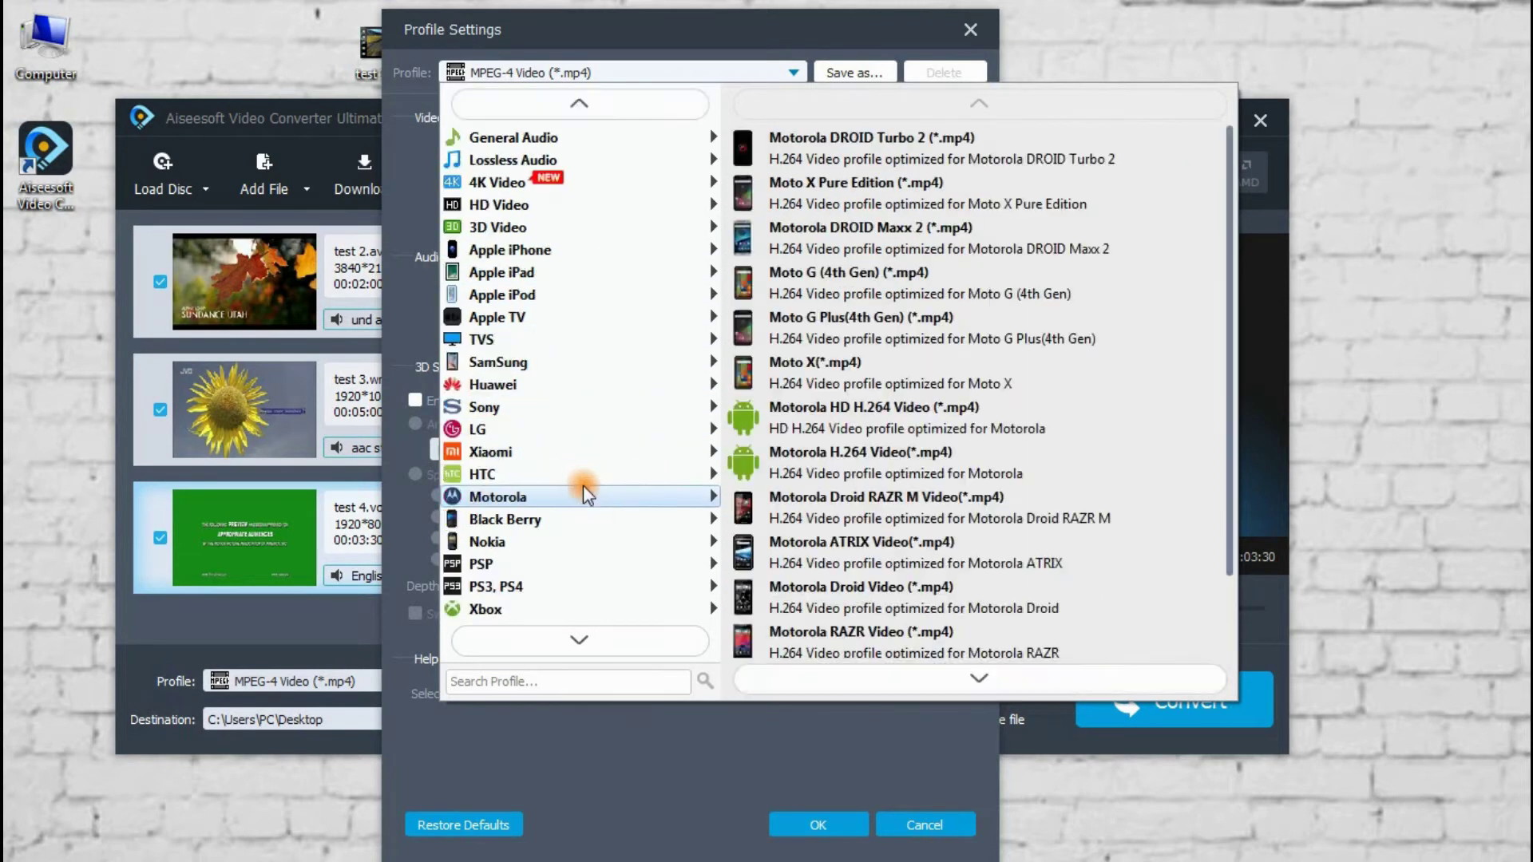
scroll(584, 484, down, 5)
scroll(584, 485, up, 8)
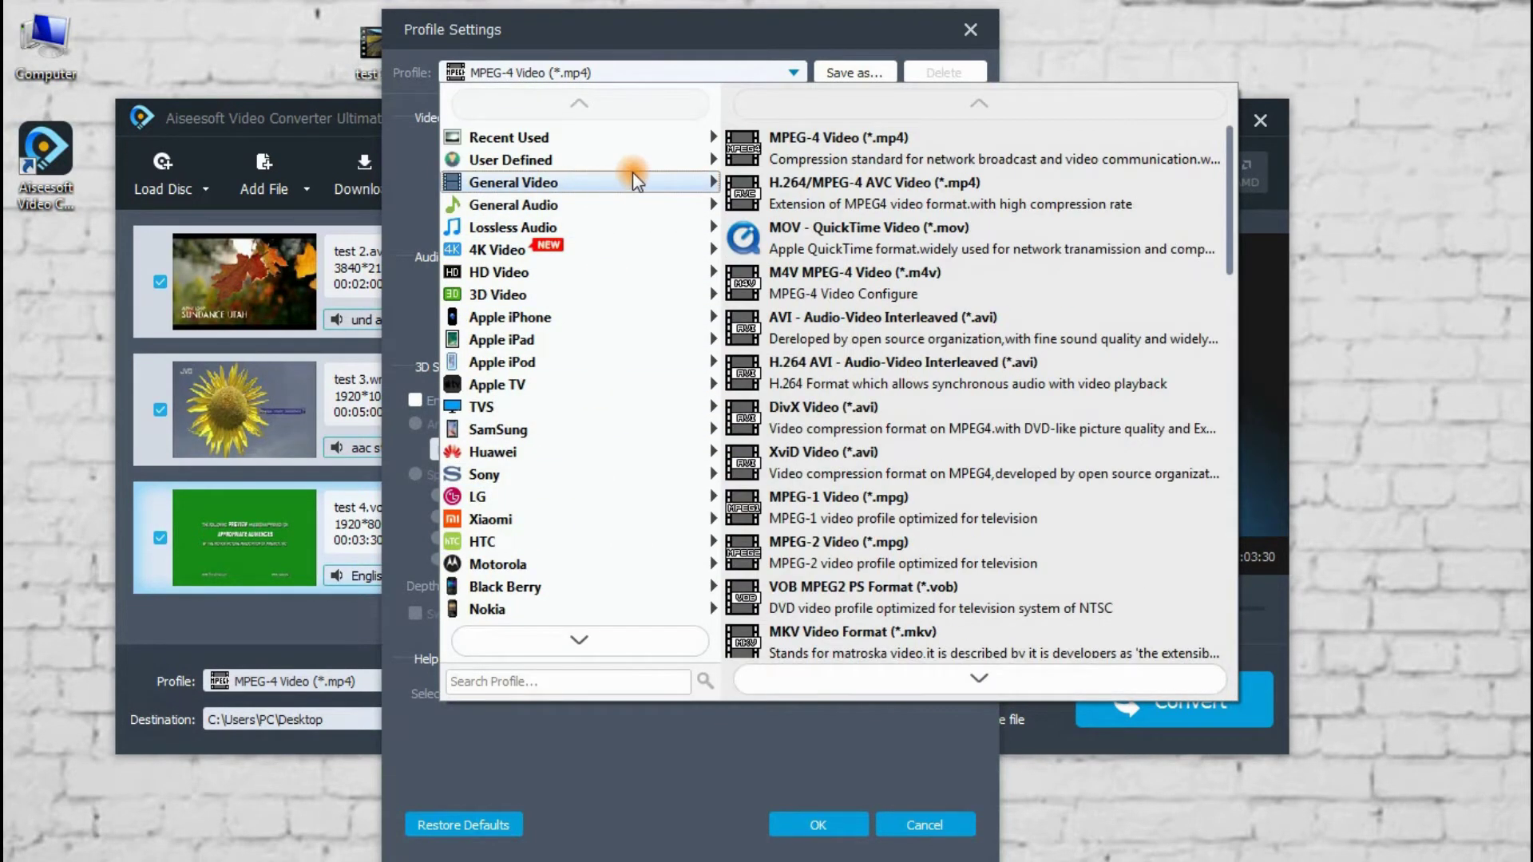
click(804, 234)
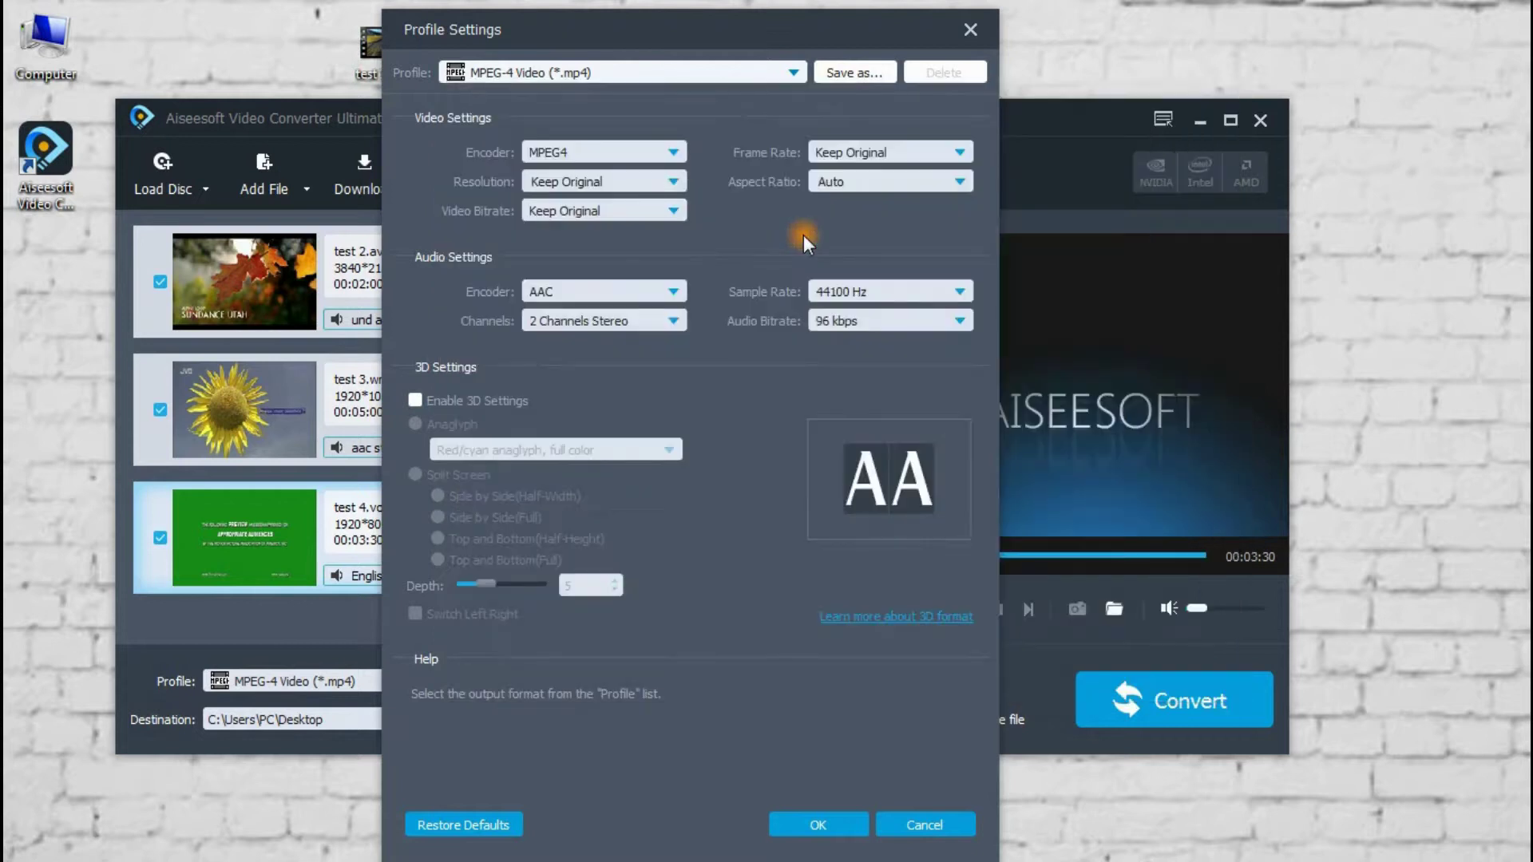
click(801, 821)
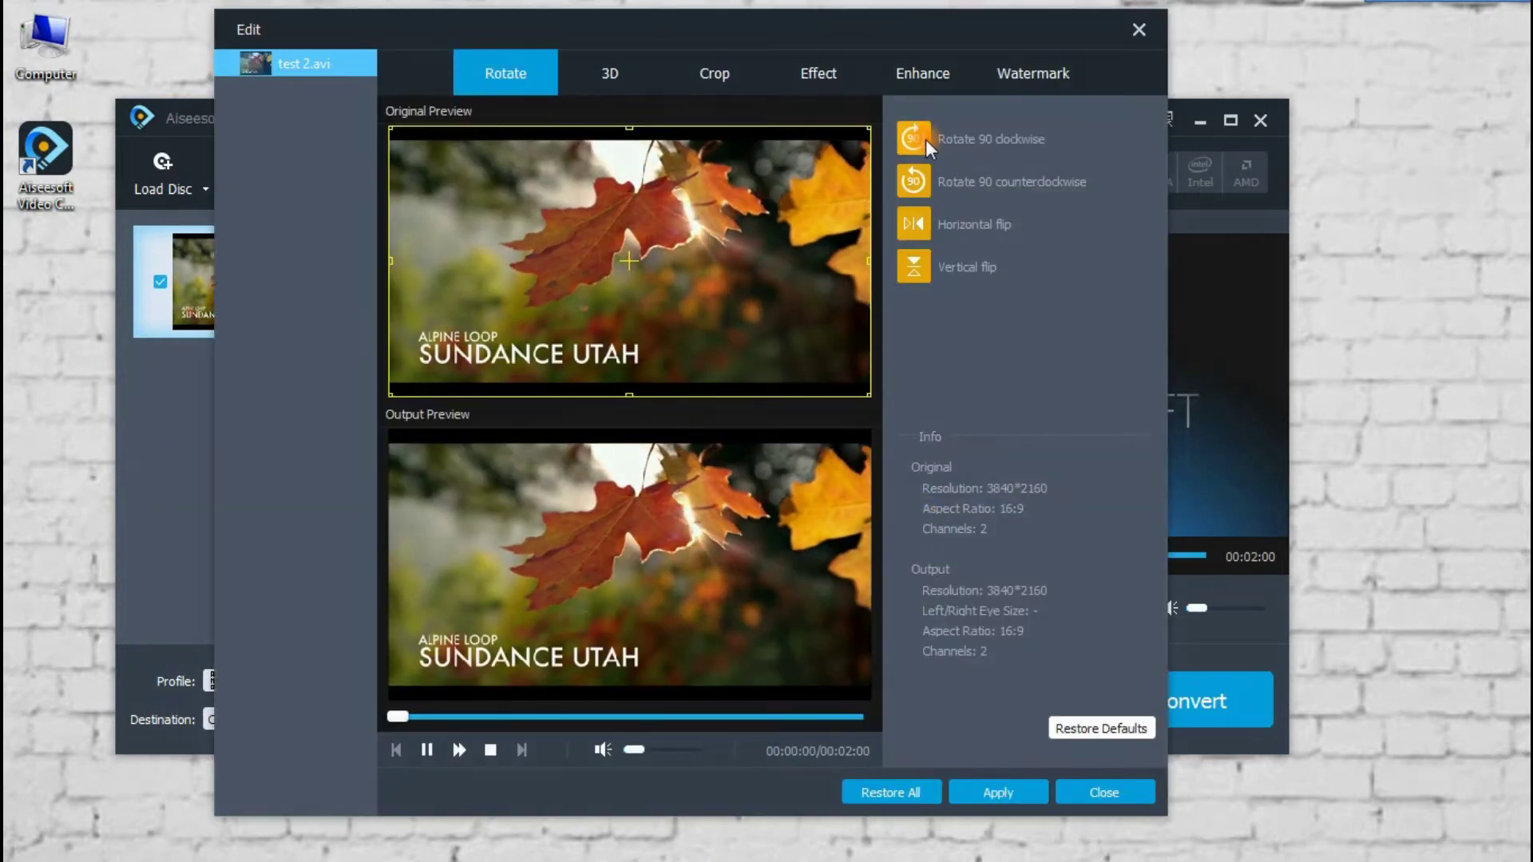
Try the 90° rotation and flip options on test 2, then apply the rotation settings.
click(914, 139)
click(914, 181)
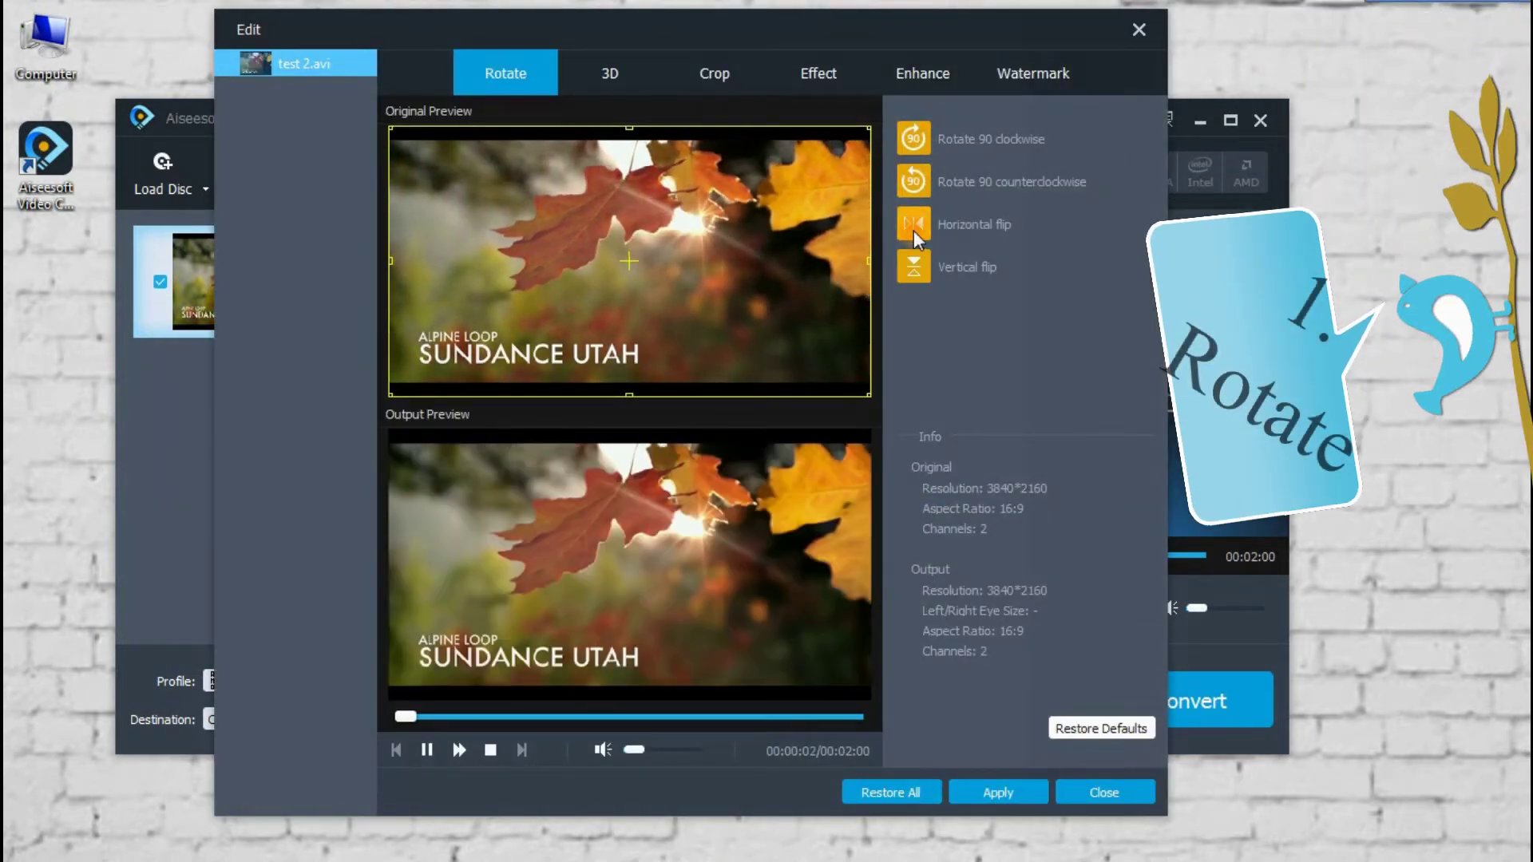
click(916, 261)
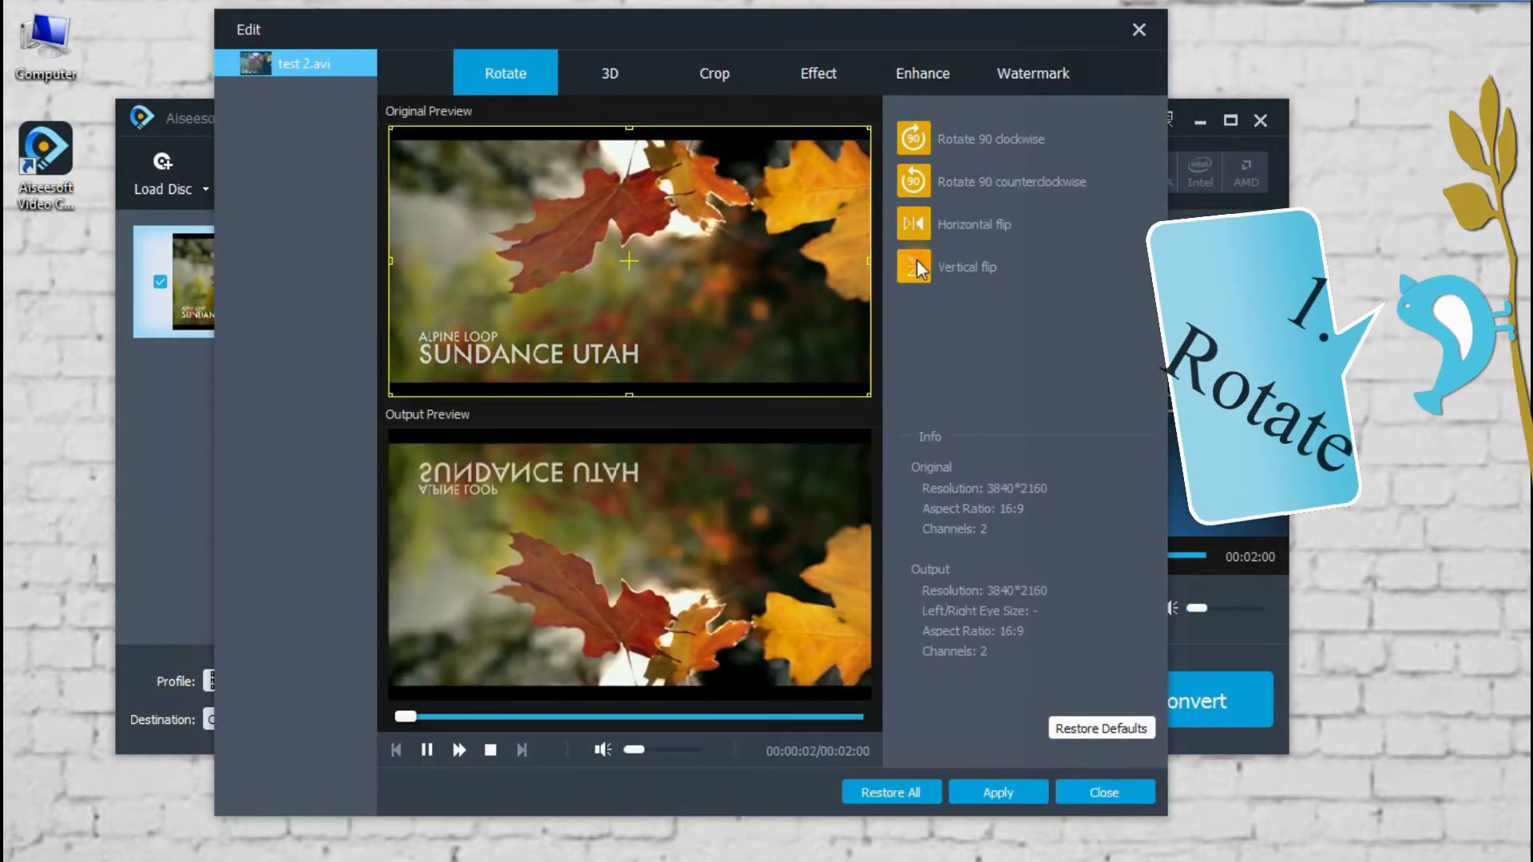
click(1000, 793)
Enable 3D output, try monochrome anaglyph, then settle on side-by-side split screen.
click(610, 74)
click(905, 131)
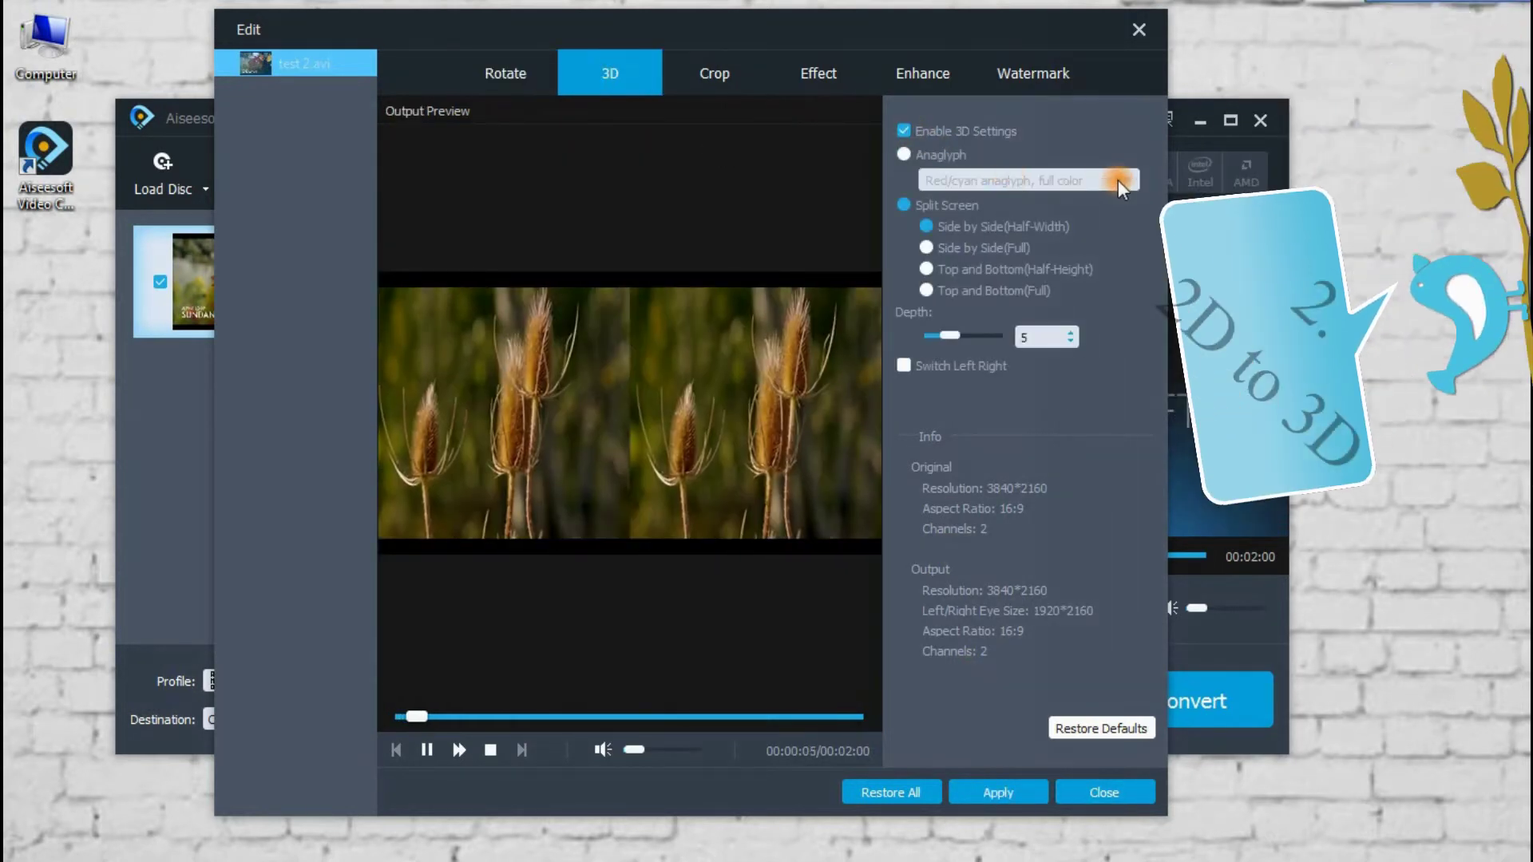
click(1121, 182)
click(1018, 228)
click(905, 206)
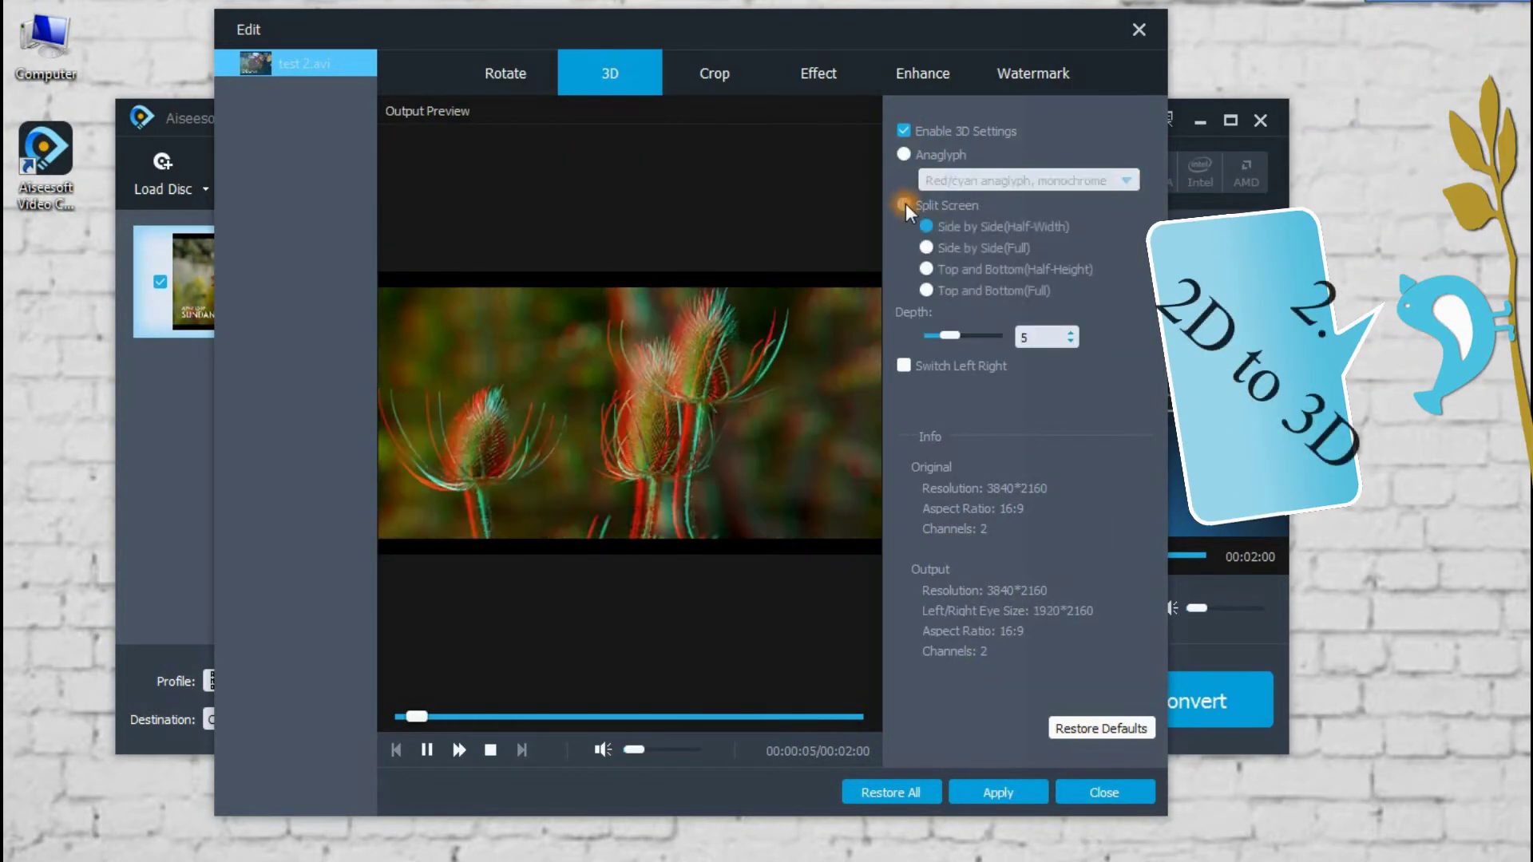
click(927, 248)
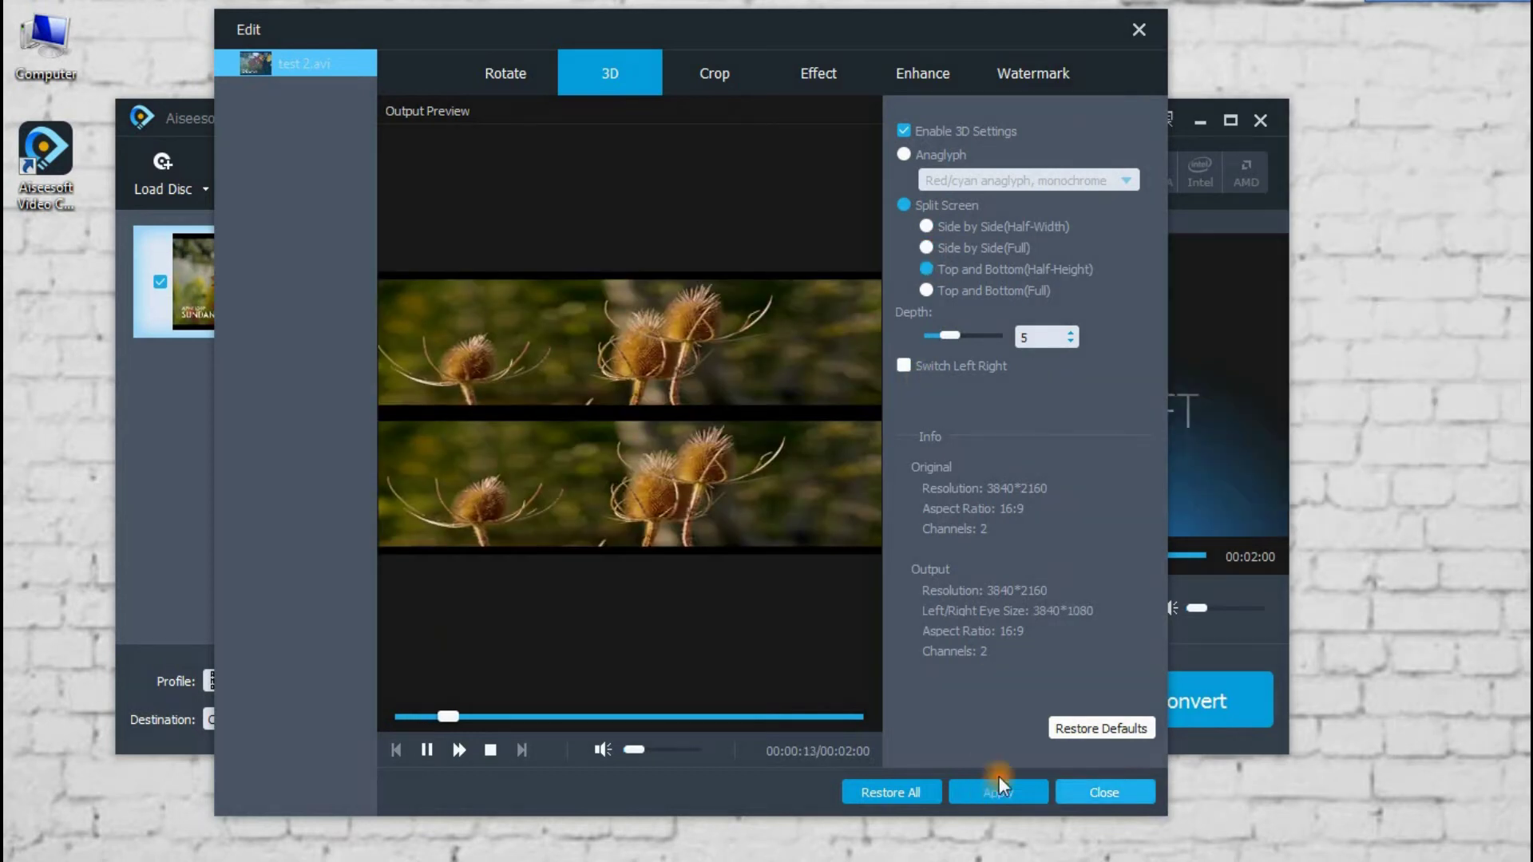
Crop the frame smaller, lower volume to 84%, and adjust brightness, contrast, saturation and hue.
click(714, 73)
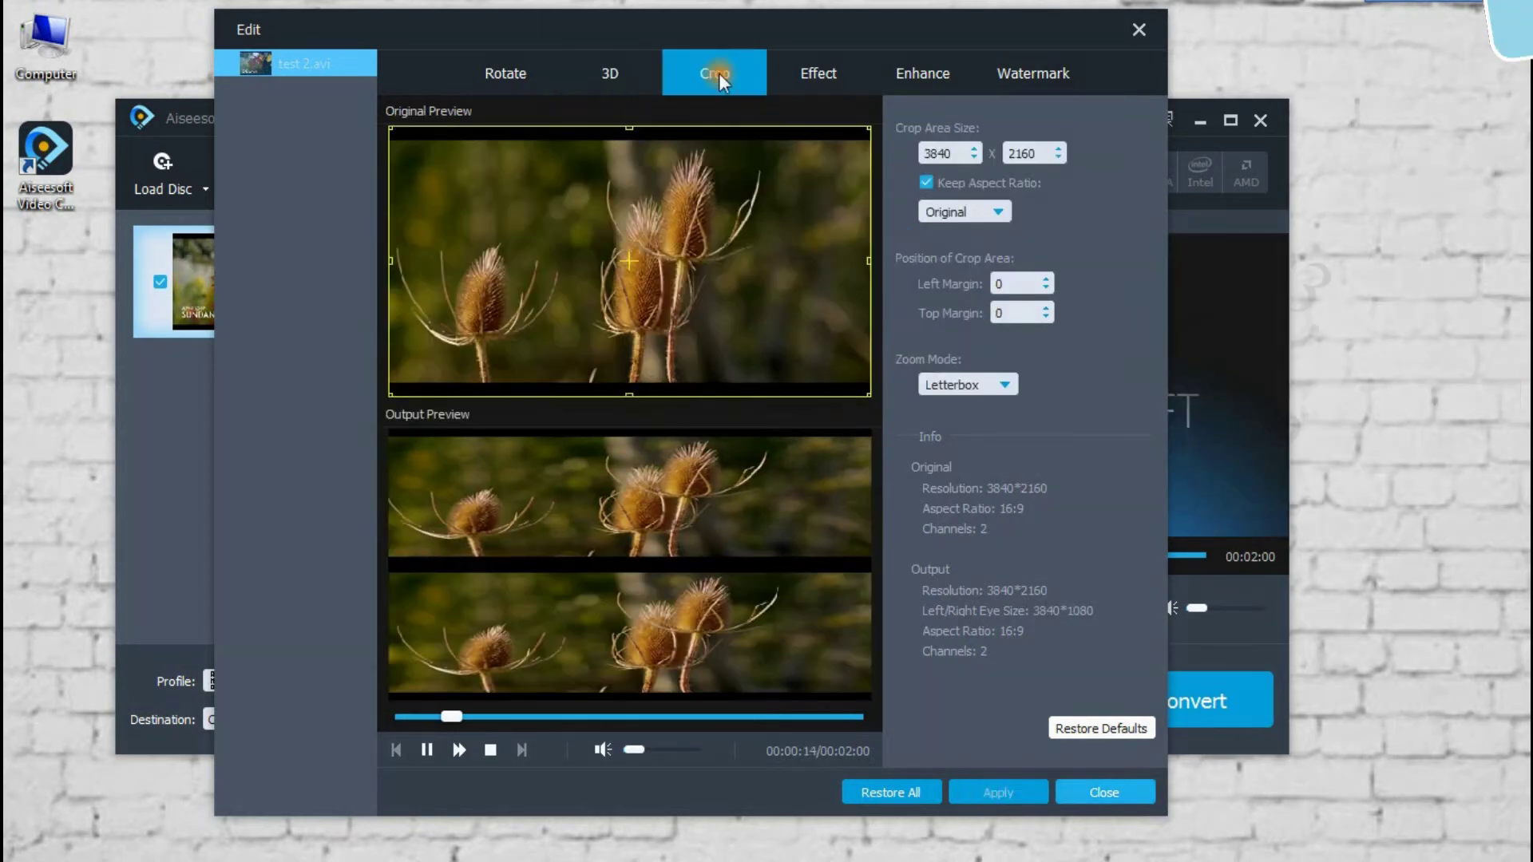
drag(868, 262, 782, 269)
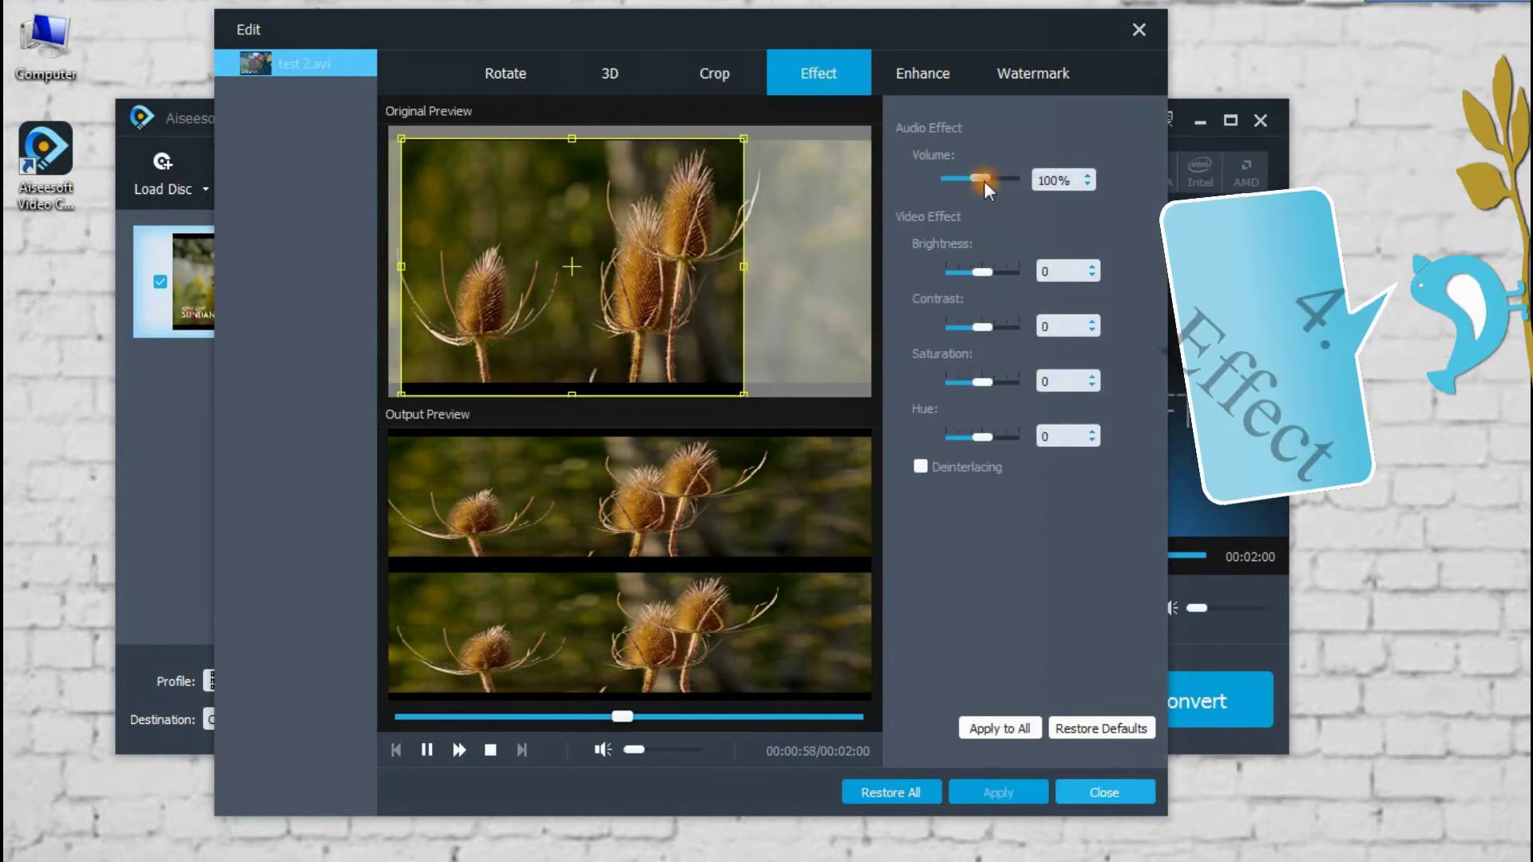
drag(984, 272, 977, 271)
drag(980, 327, 990, 326)
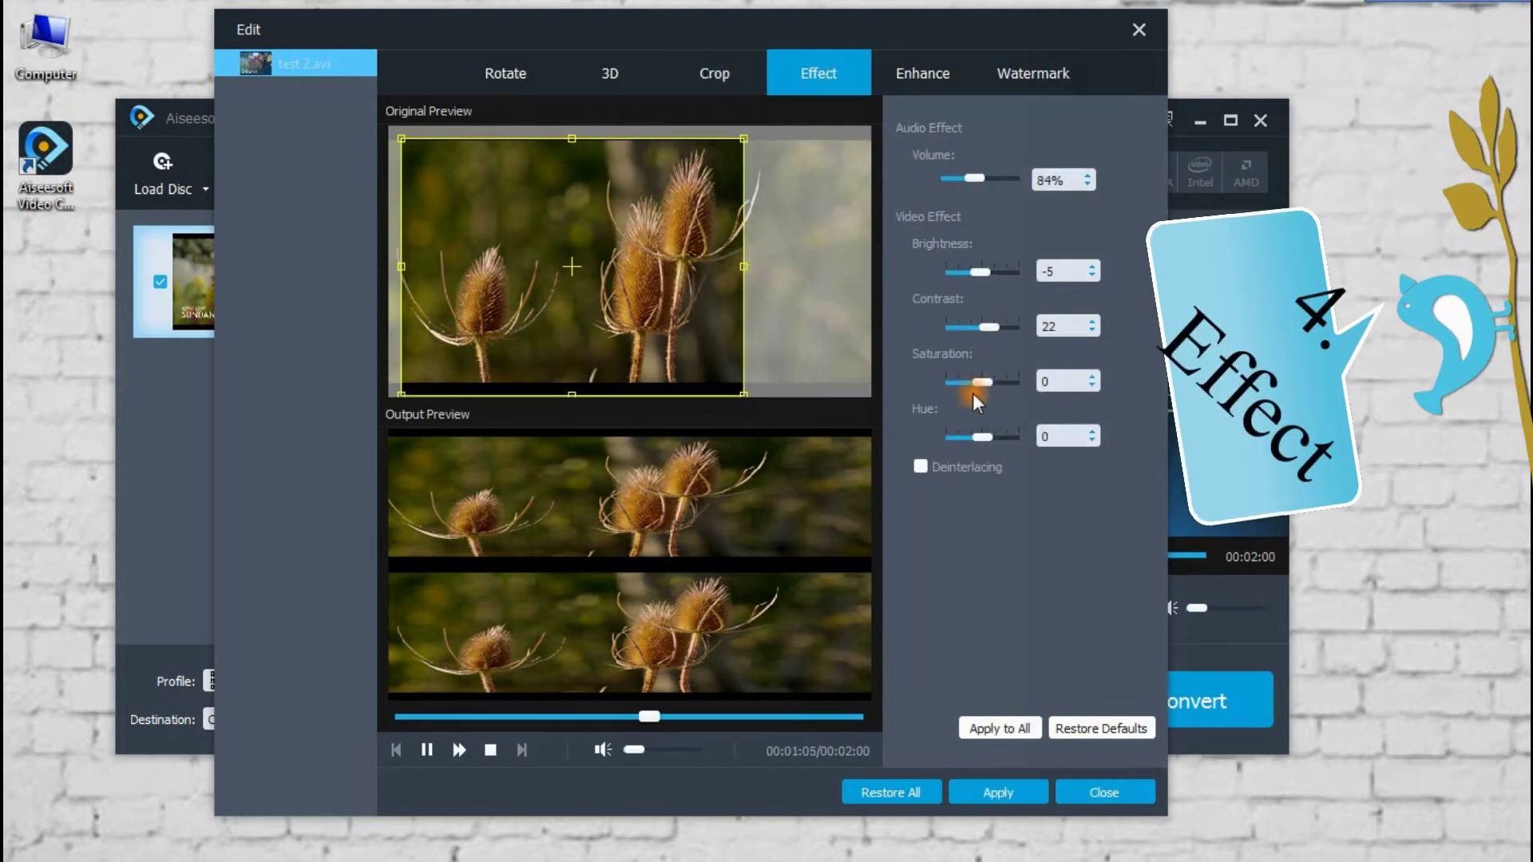
drag(981, 437, 985, 436)
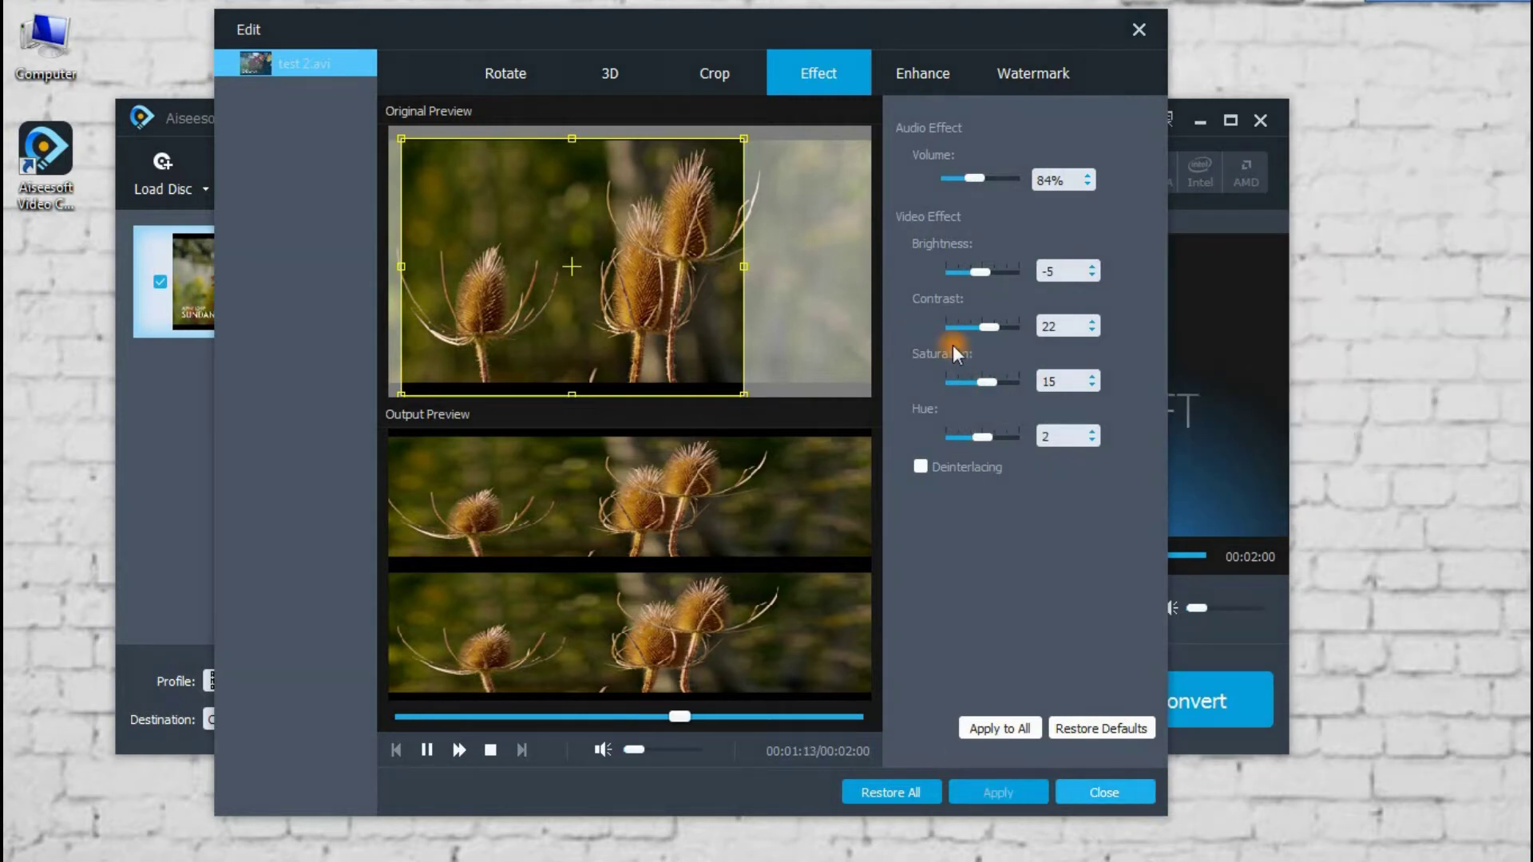
click(916, 75)
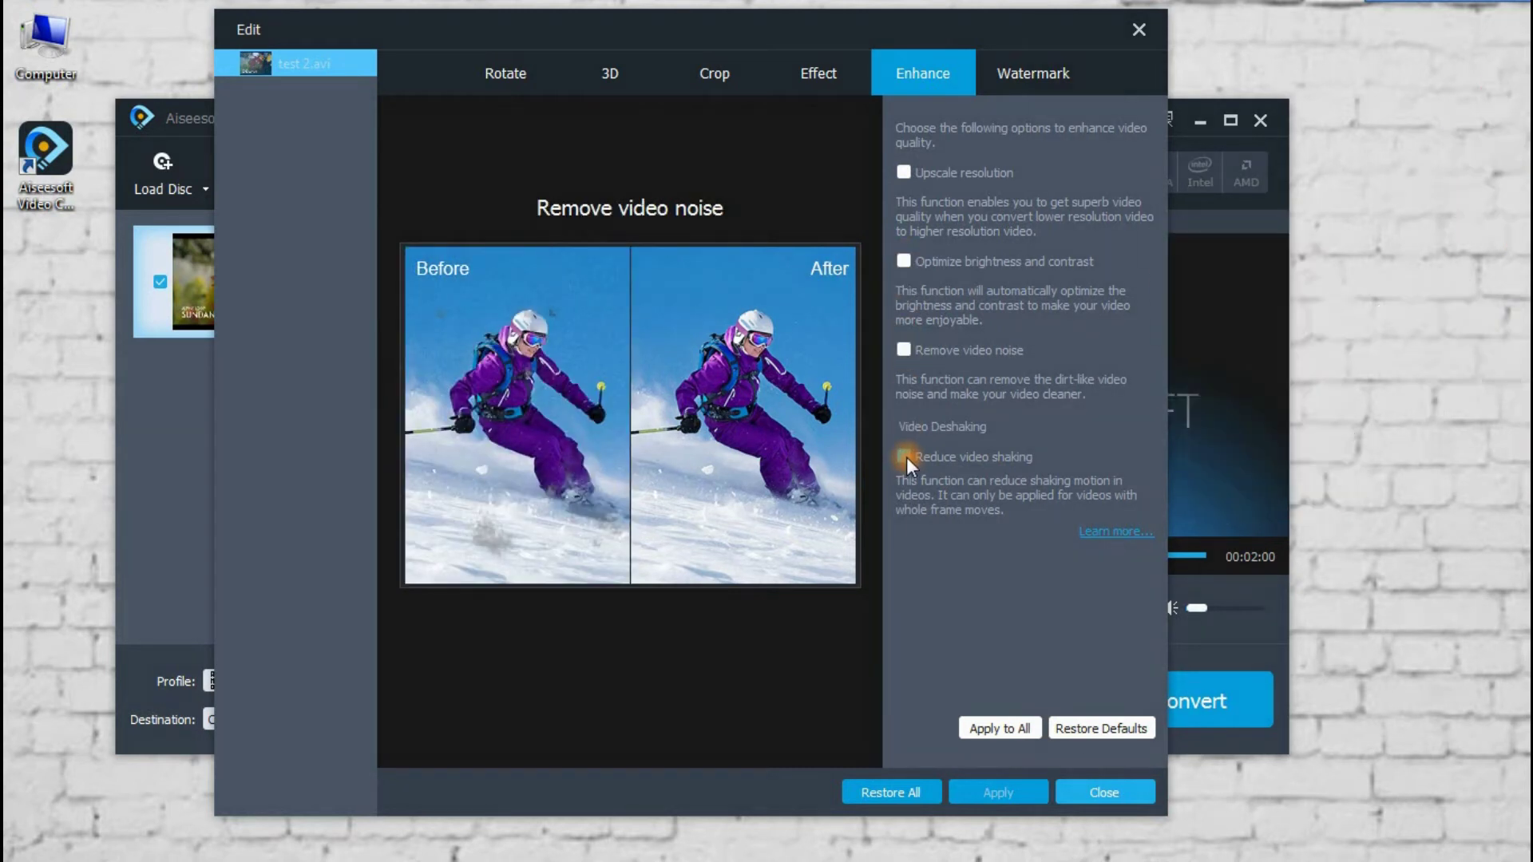
click(1033, 73)
text(Aisee)
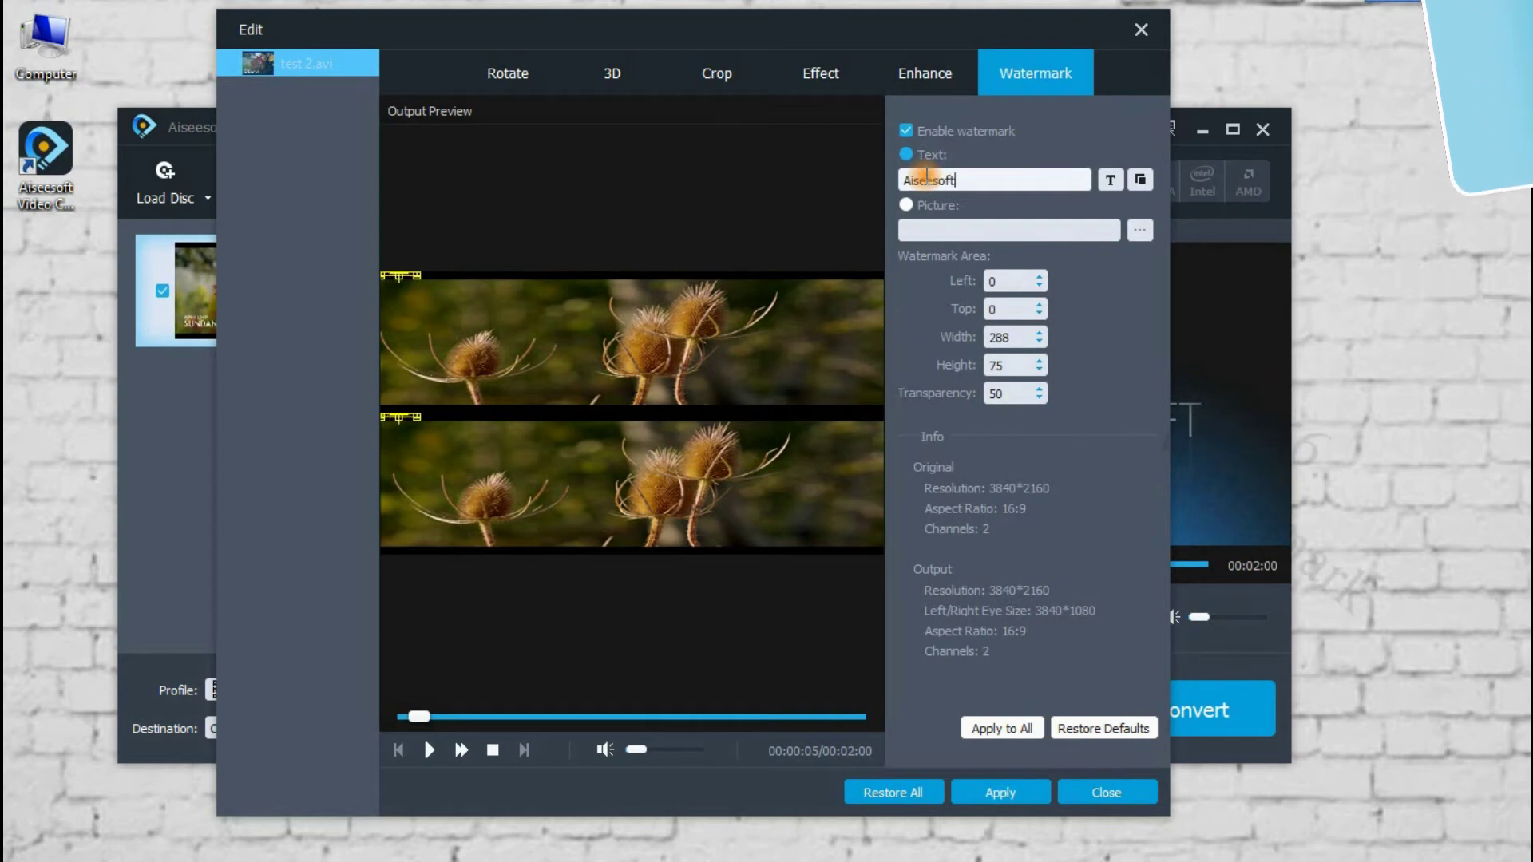
text(soft)
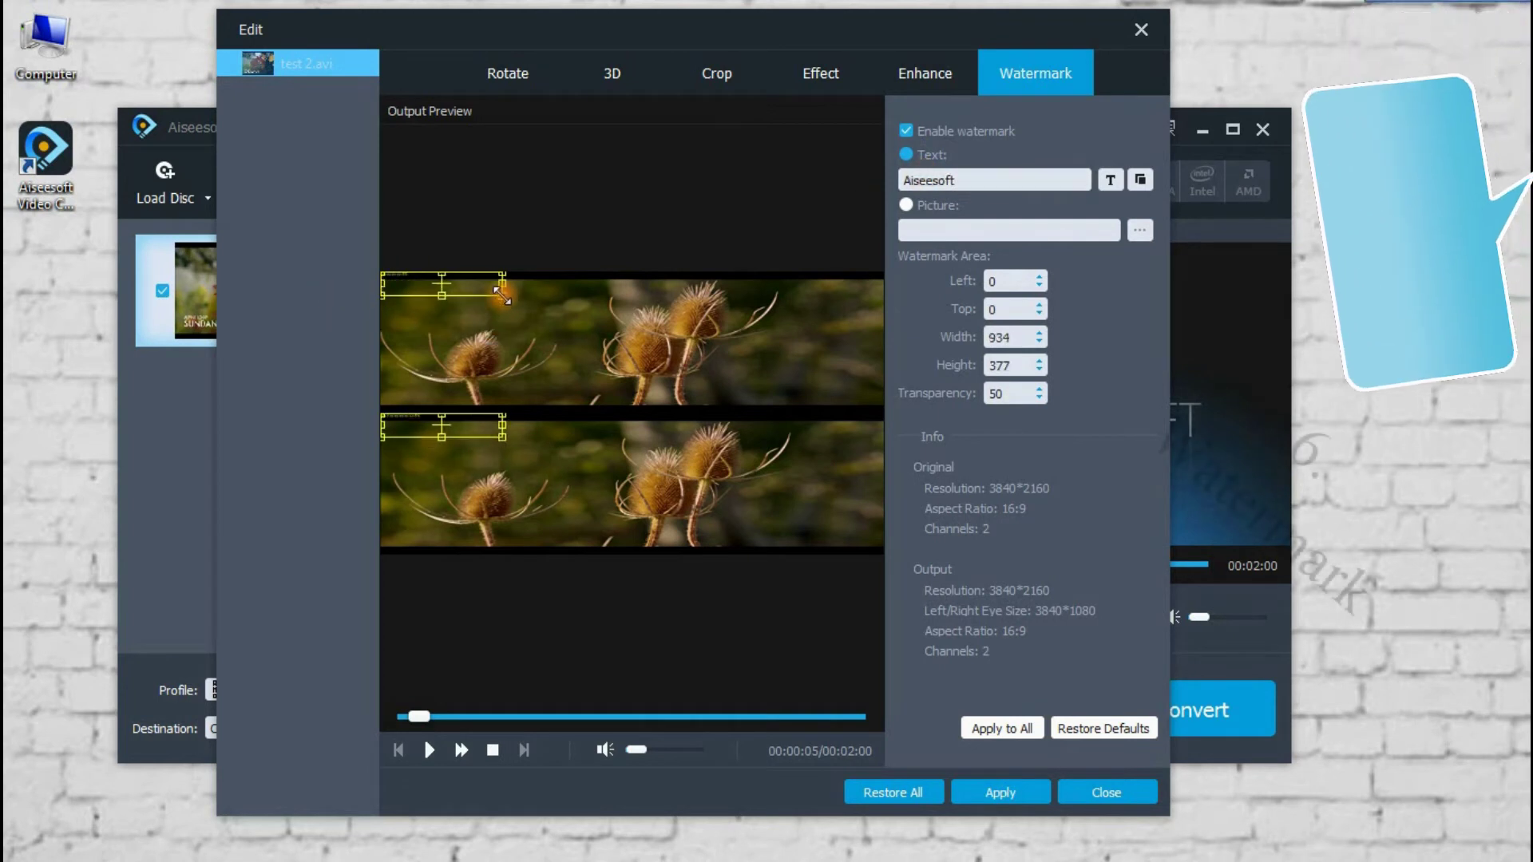
Choose the font and text colour for the watermark.
click(1109, 180)
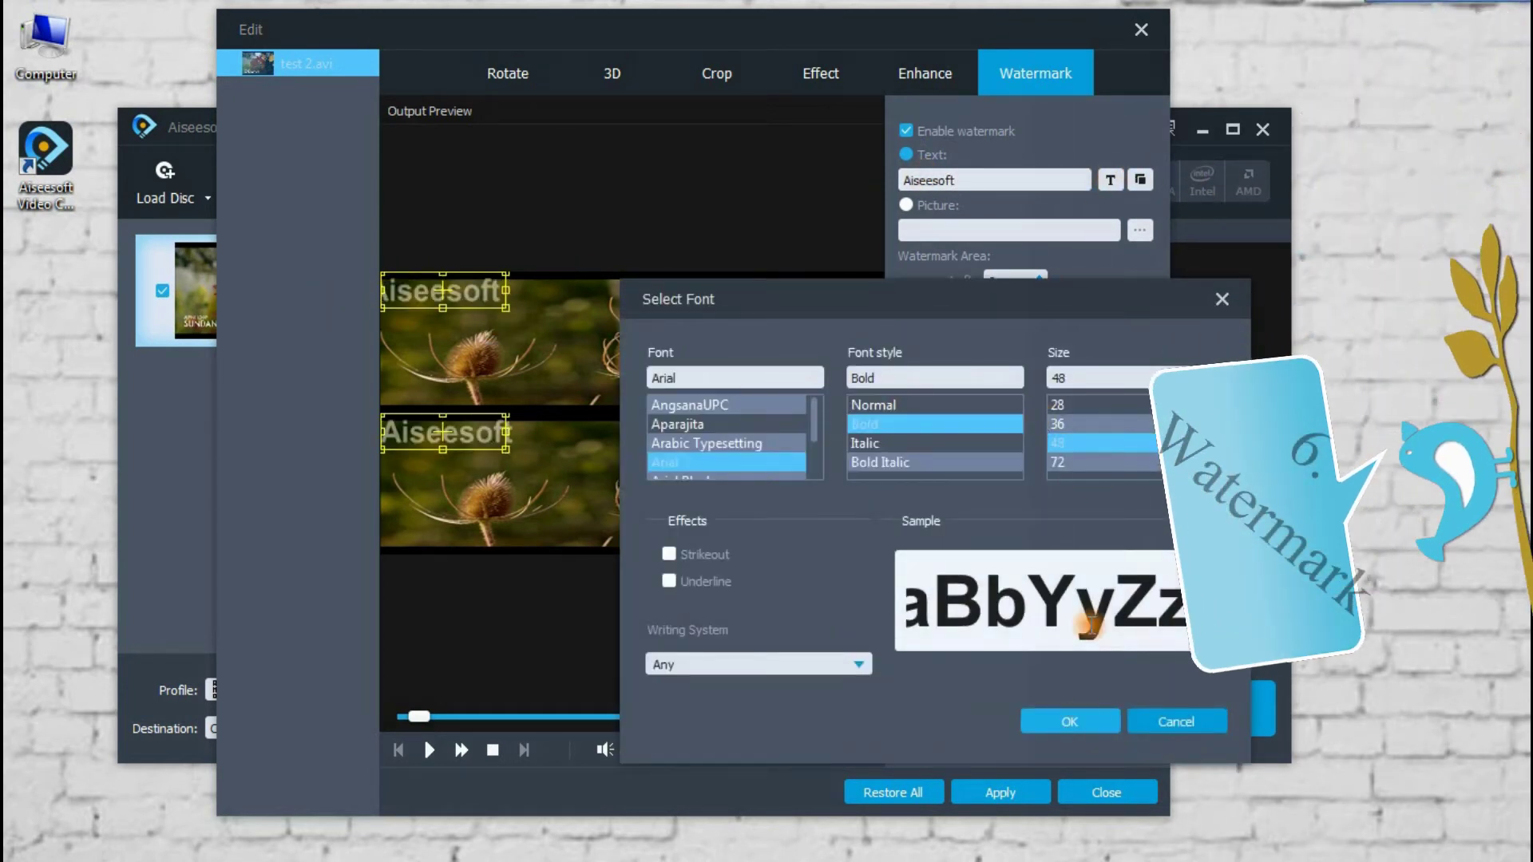
click(1057, 725)
click(1139, 179)
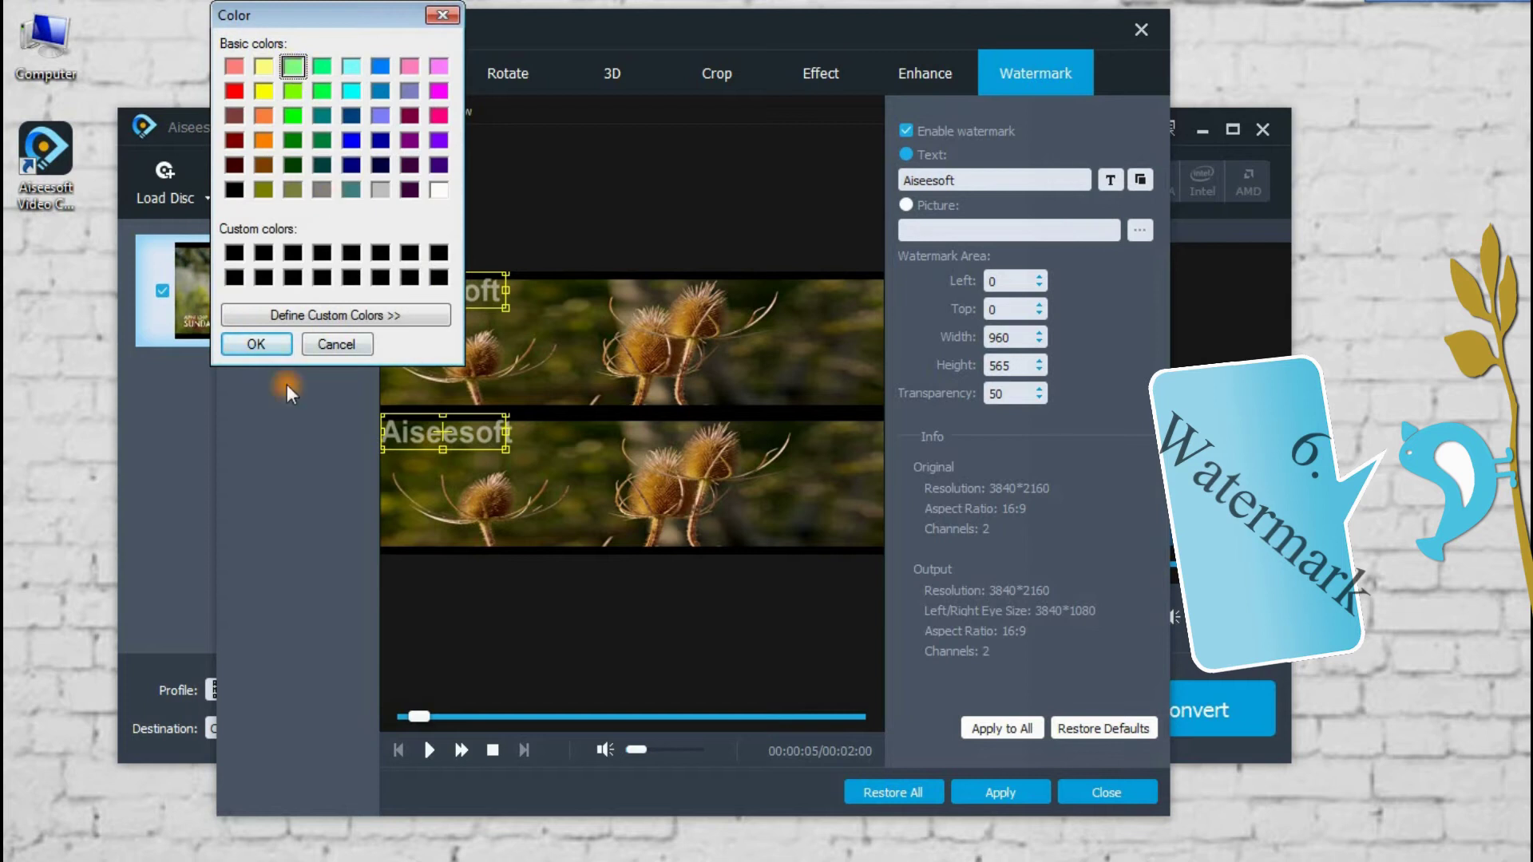
click(255, 345)
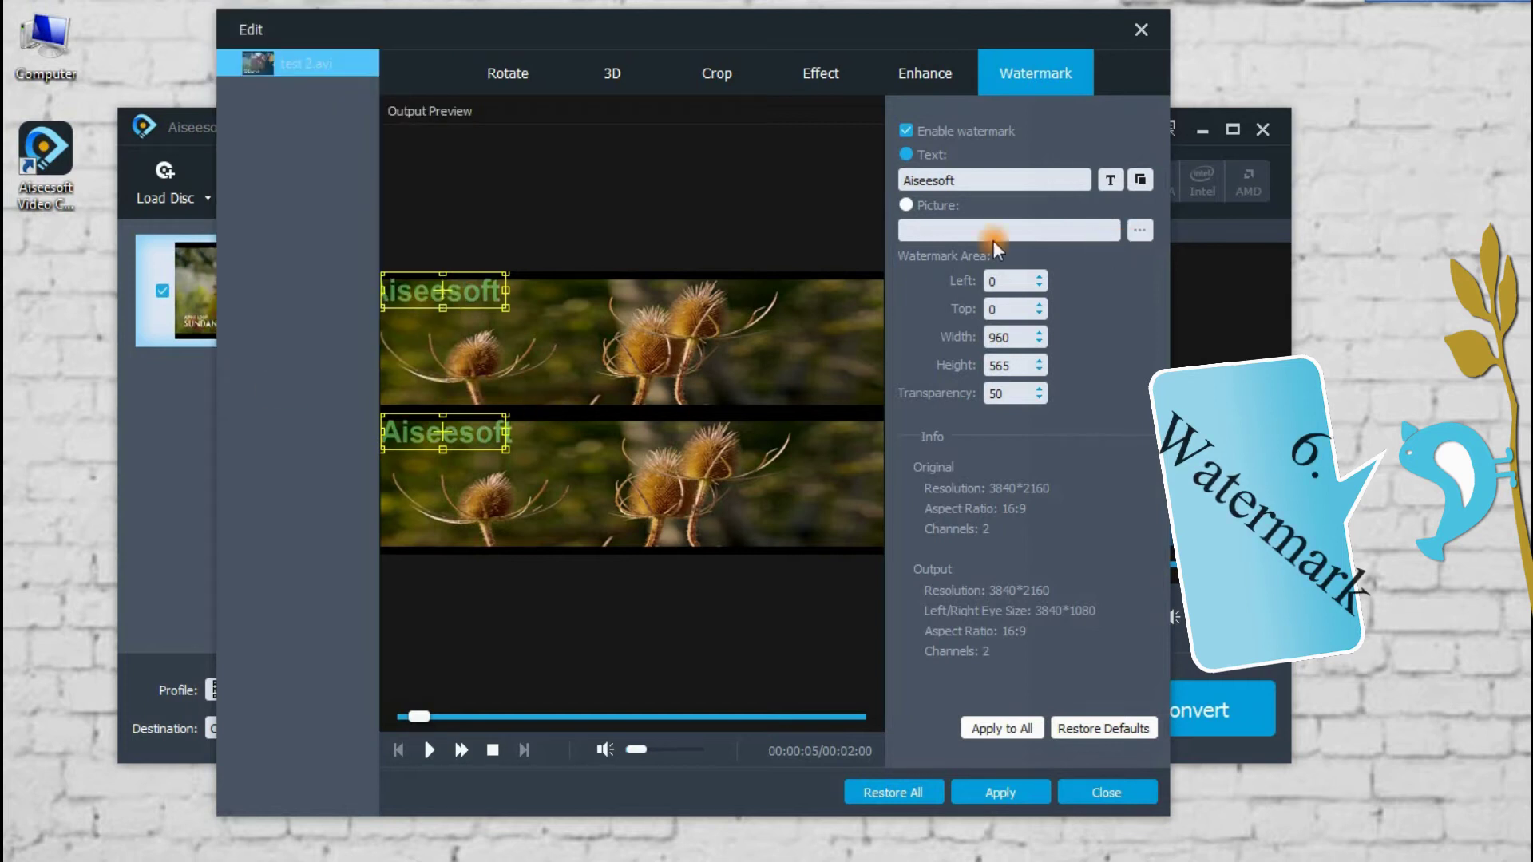
Use app.png as a picture watermark, close the editor and start the conversion.
click(901, 247)
click(785, 362)
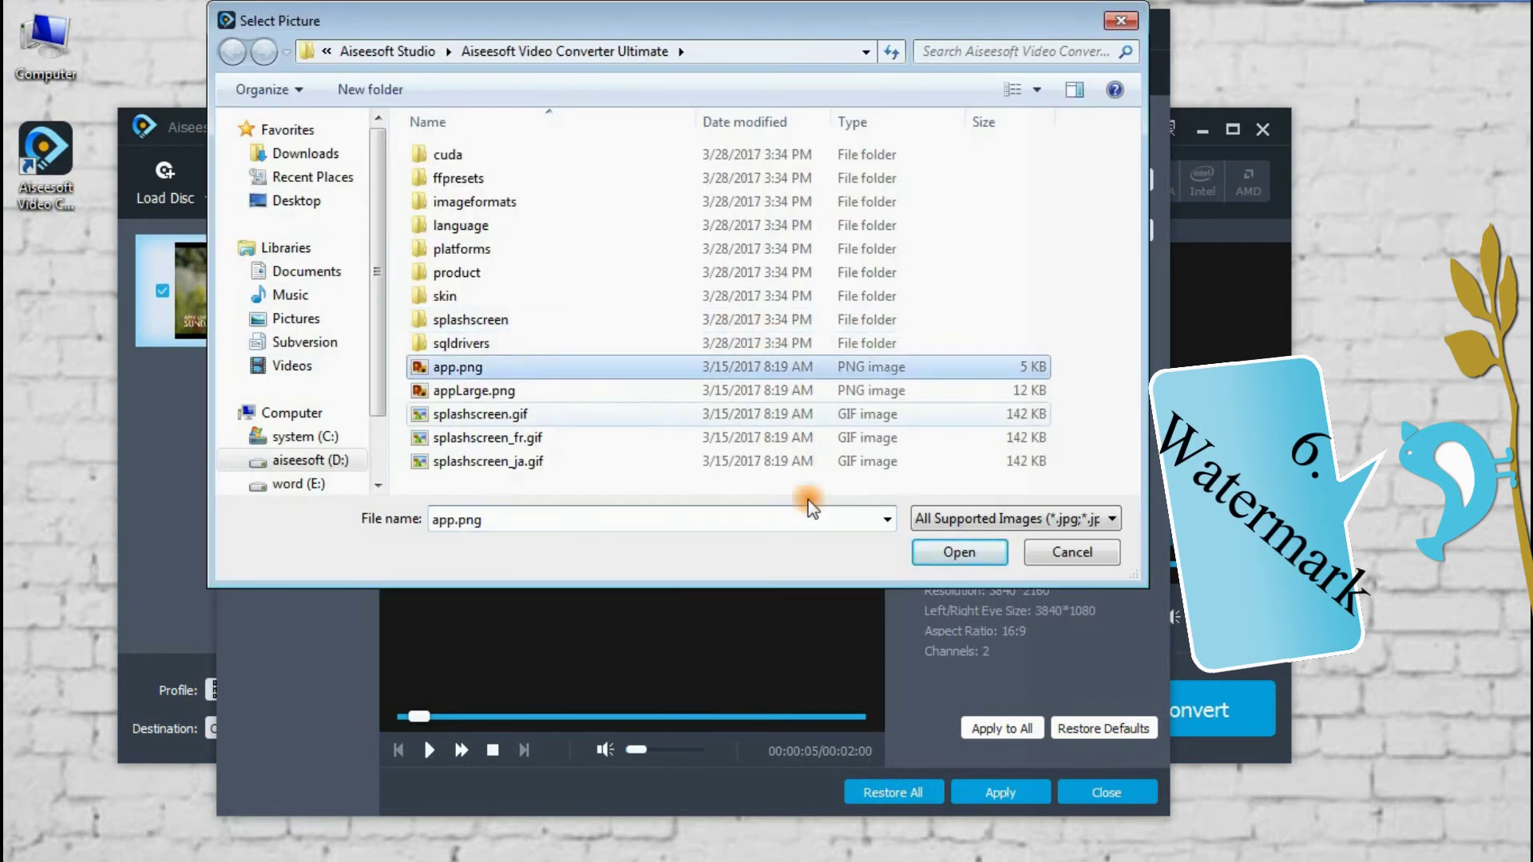
double_click(785, 362)
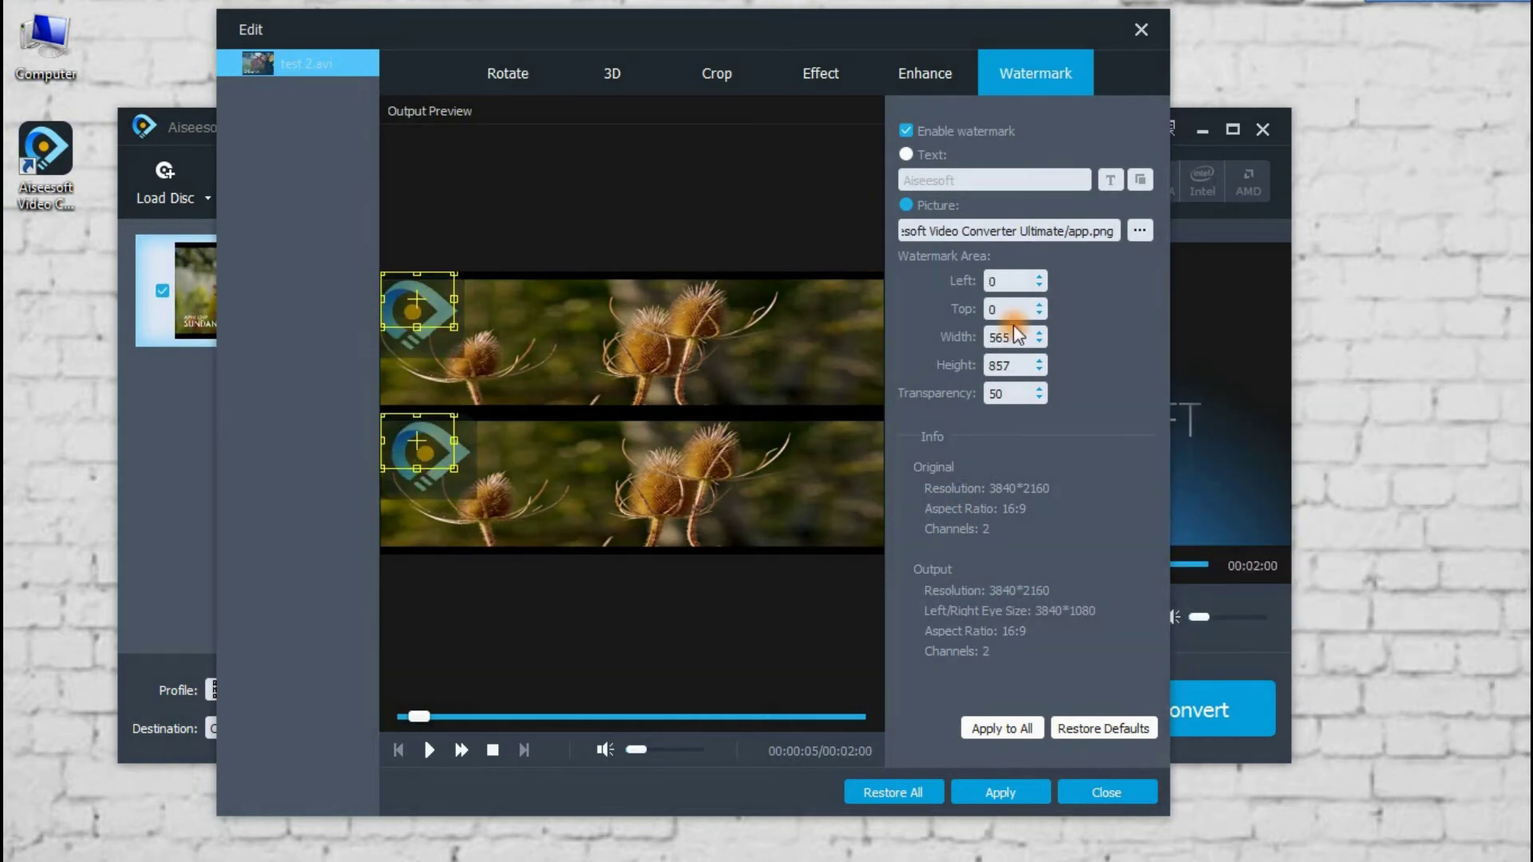
click(1106, 792)
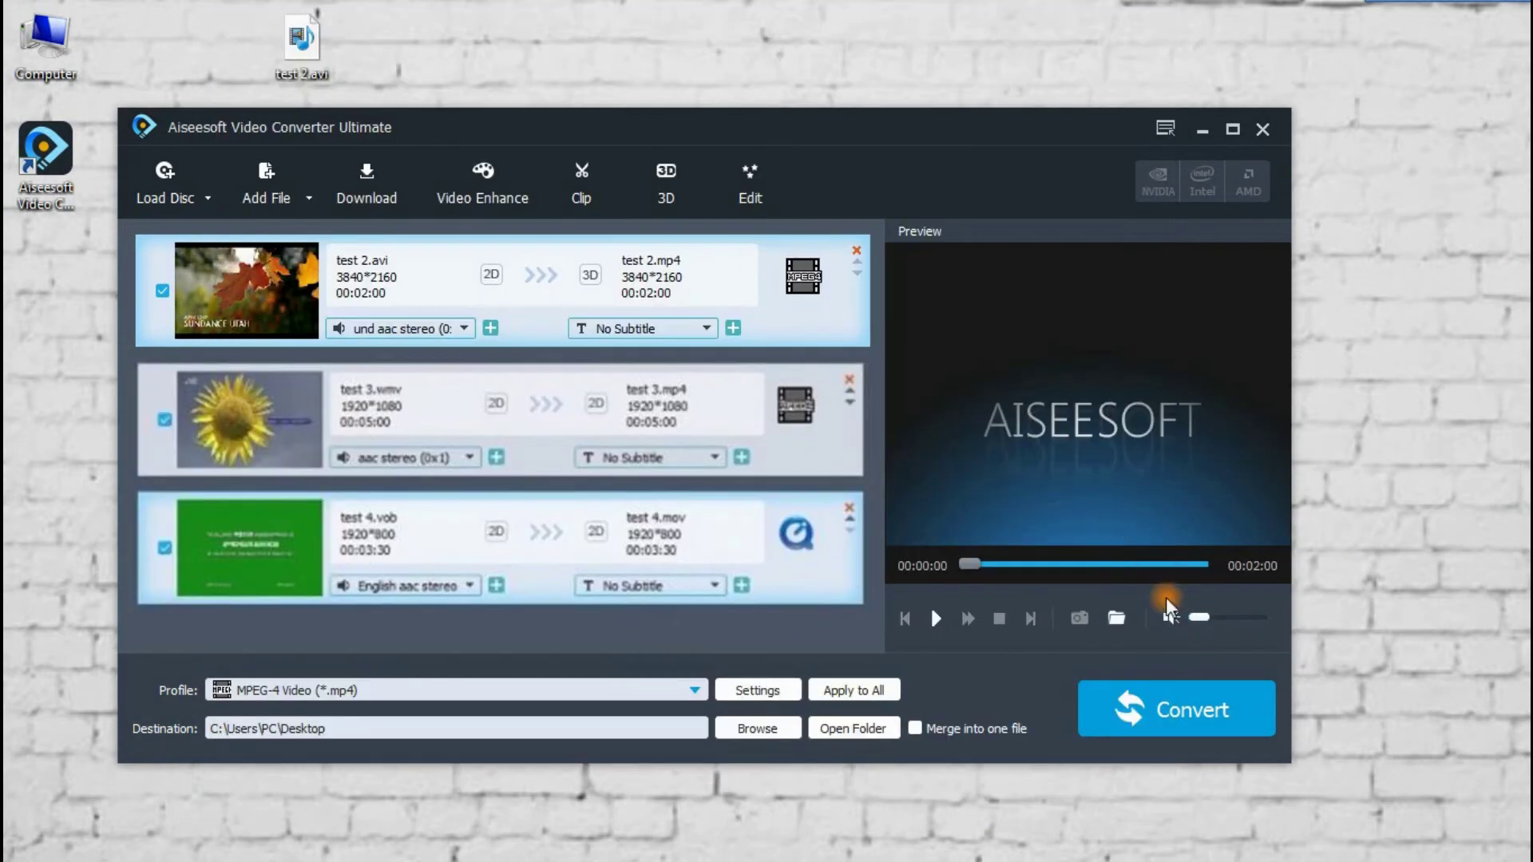
click(1204, 713)
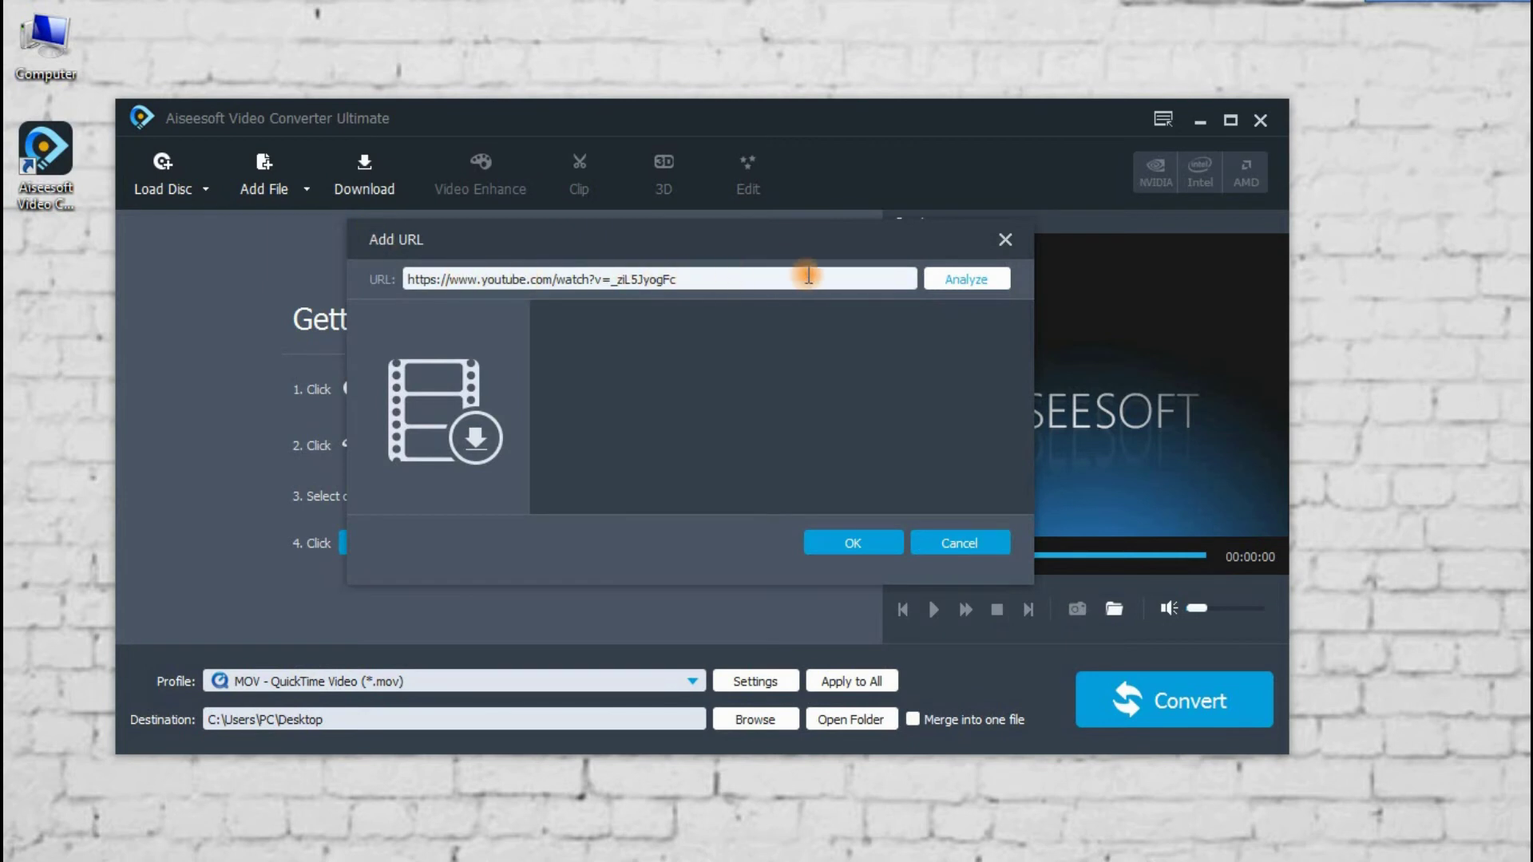
Analyze the pasted YouTube URL in the Add URL dialog.
click(969, 279)
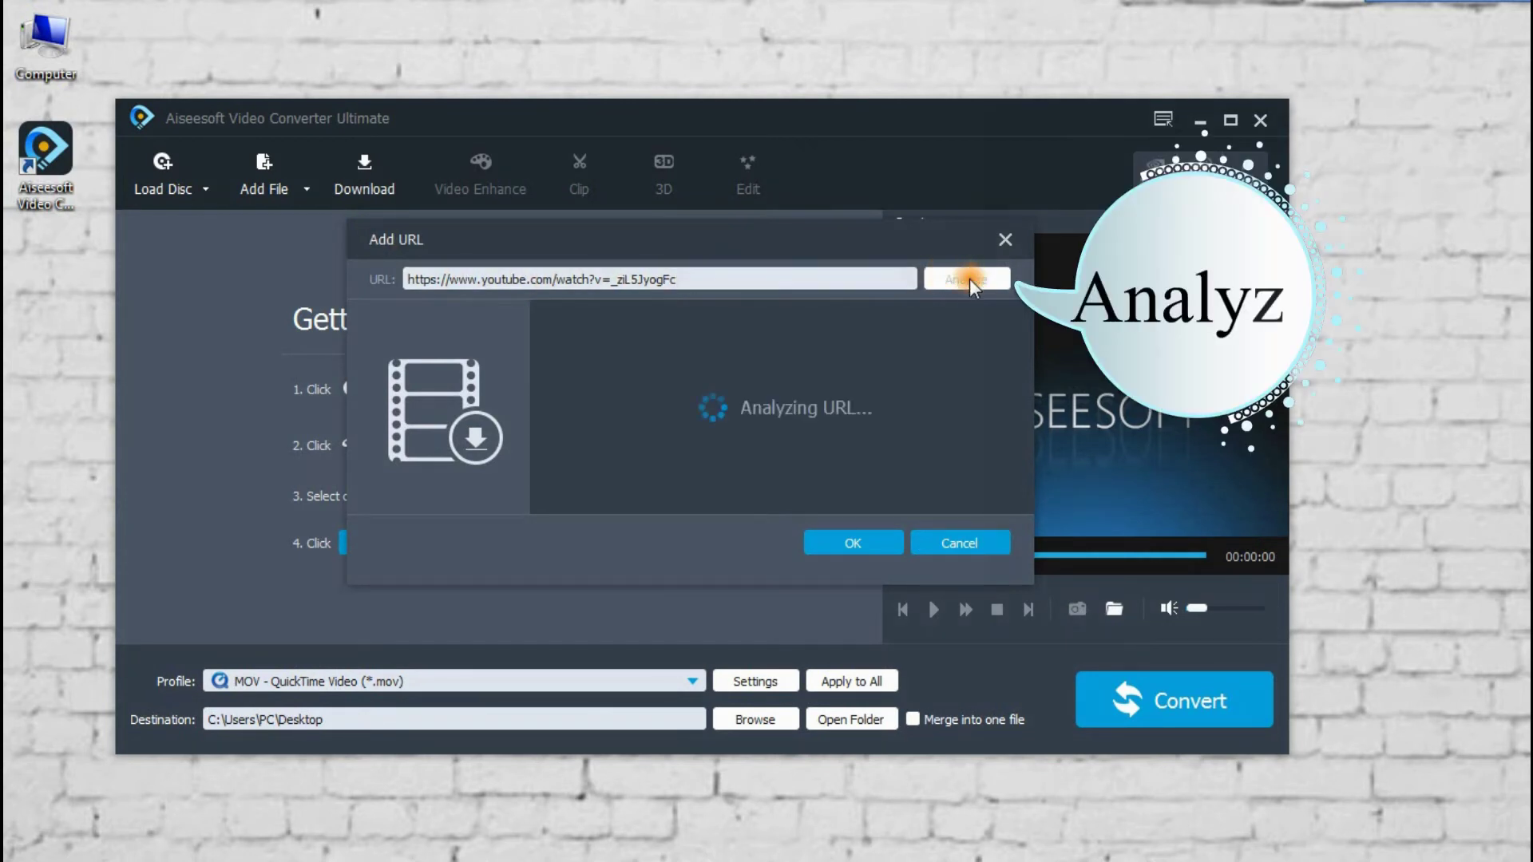